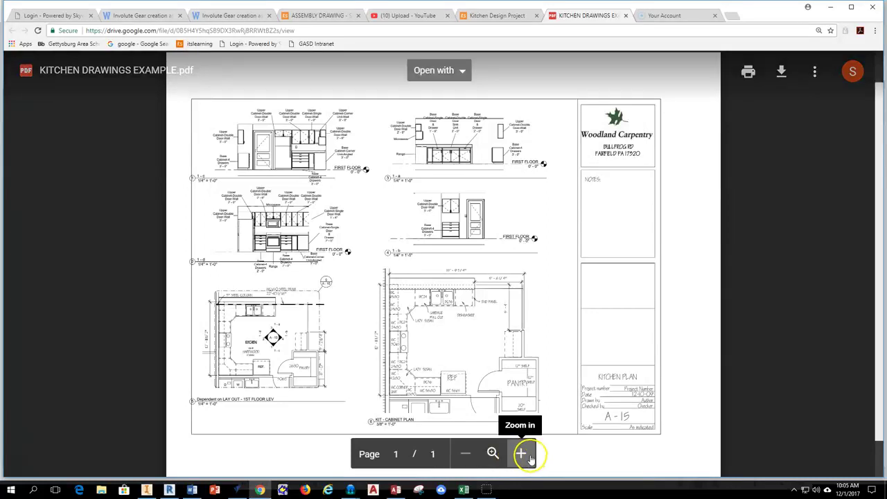
- Examine the cabinet tags on the interior elevations and the floor plans in the KITCHEN DRAWINGS EXAMPLE PDF
left_click(521, 453)
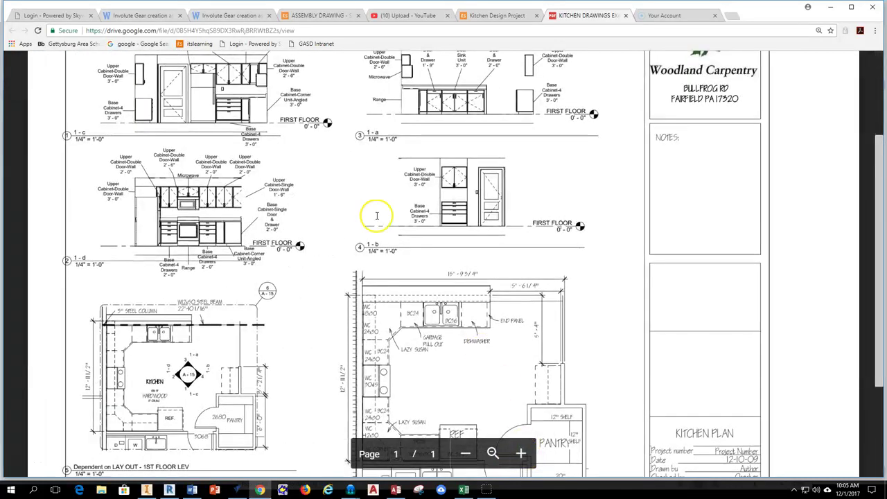
left_click(522, 454)
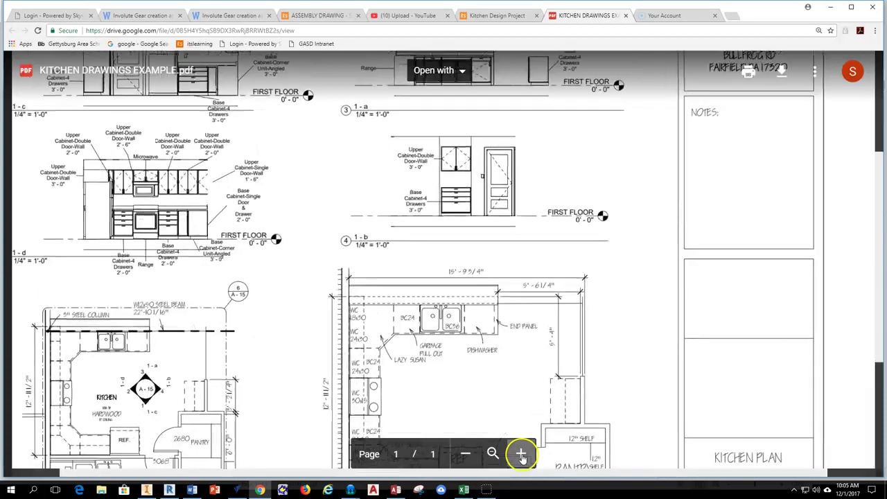
scroll(353, 255, "up", 2)
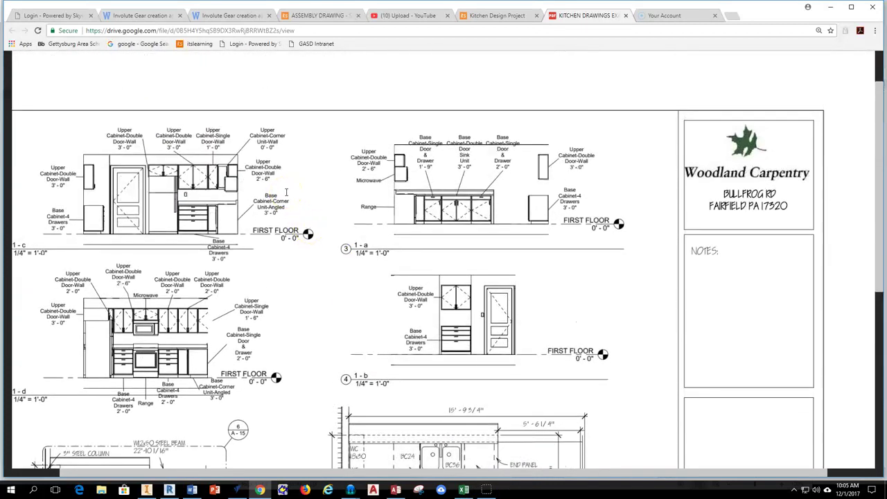
left_click(523, 452)
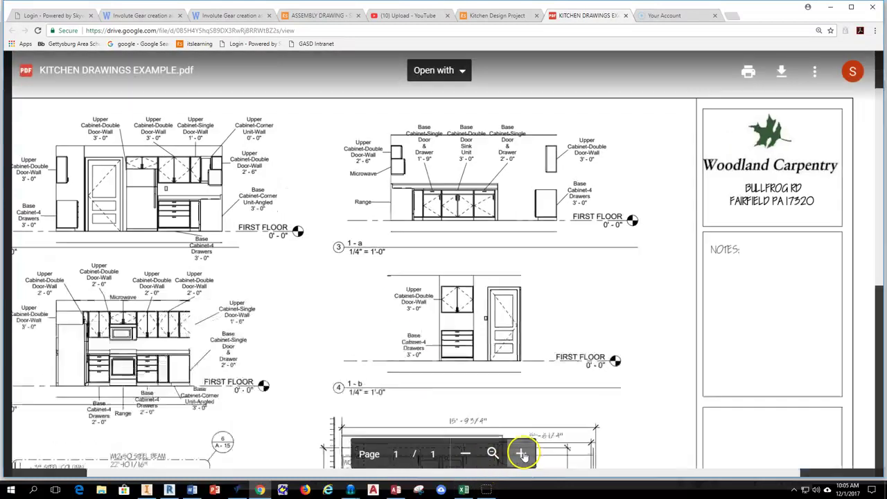
middle_click(341, 312)
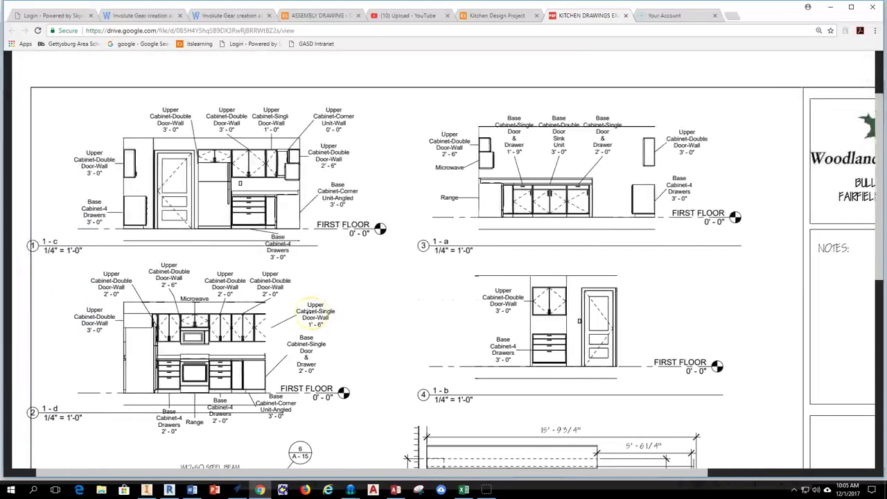
middle_click(308, 313)
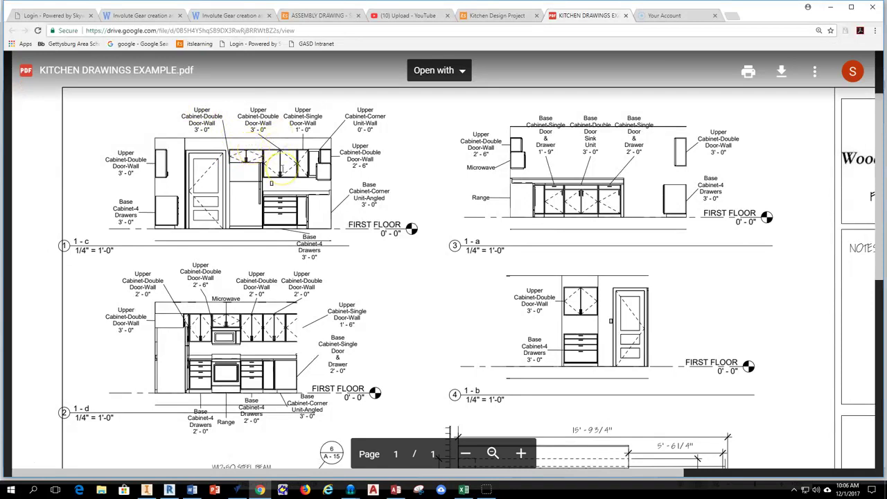
scroll(390, 236, "down", 6)
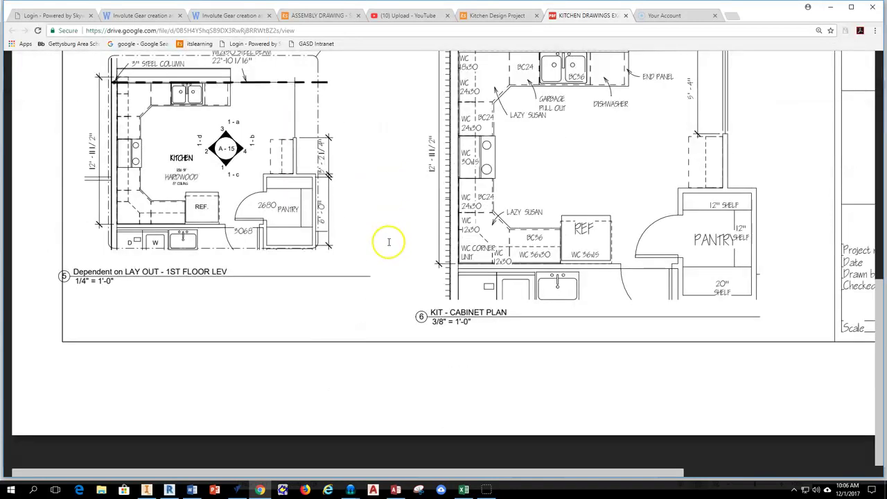
scroll(390, 242, "up", 2)
- Switch to Revit, end the running tag command and open the LAY OUT - 1ST FLOOR LEV floor plan
key("alt+Tab")
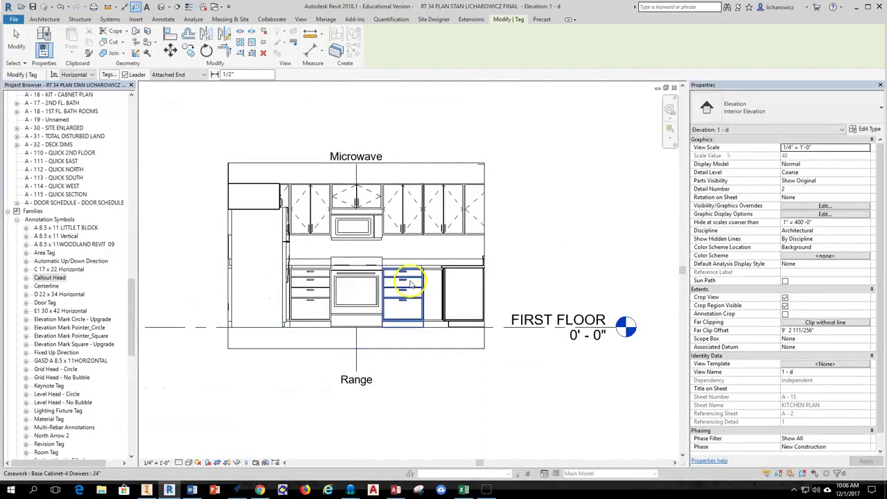
key("Escape")
left_click_drag(131, 277, 134, 109)
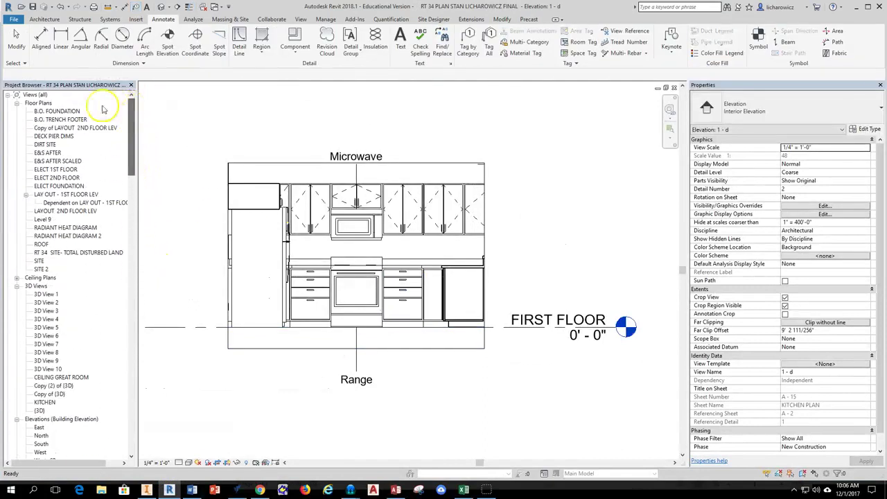
double_click(53, 194)
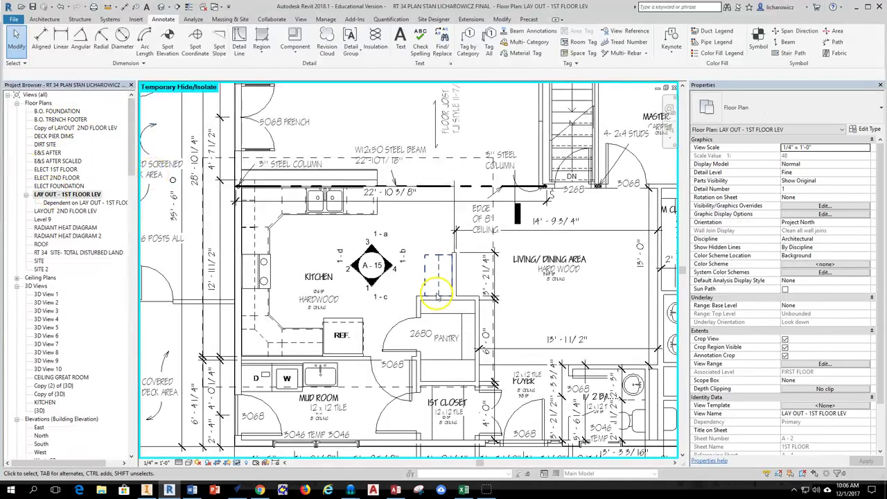
- Open interior elevation 1 - d from the kitchen's A - 15 elevation marker
scroll(335, 246, "up", 2)
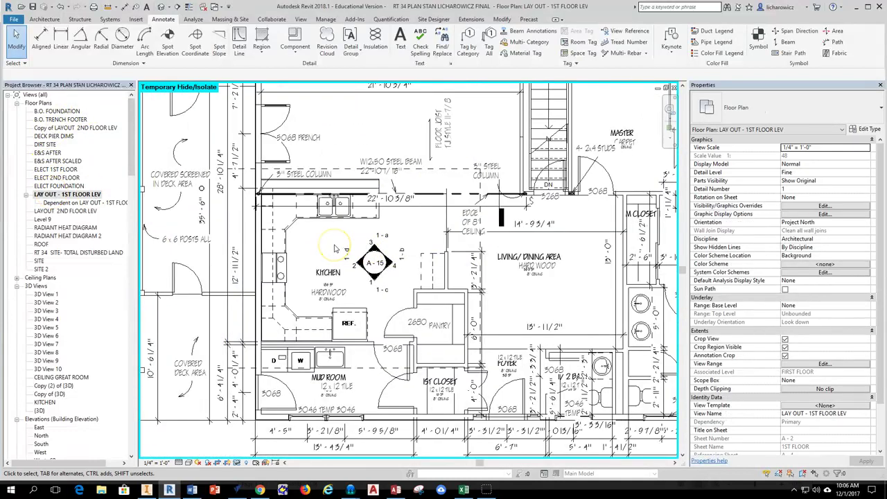
scroll(353, 272, "up", 2)
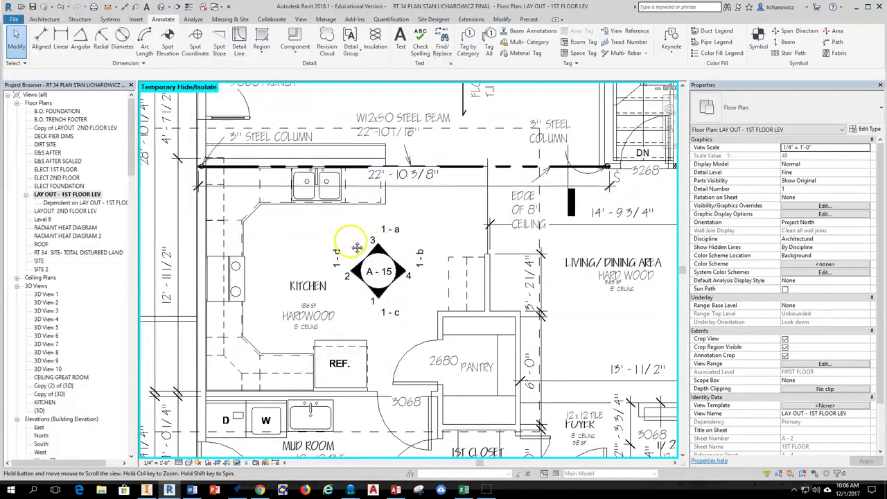
middle_click_drag(349, 244, 365, 217)
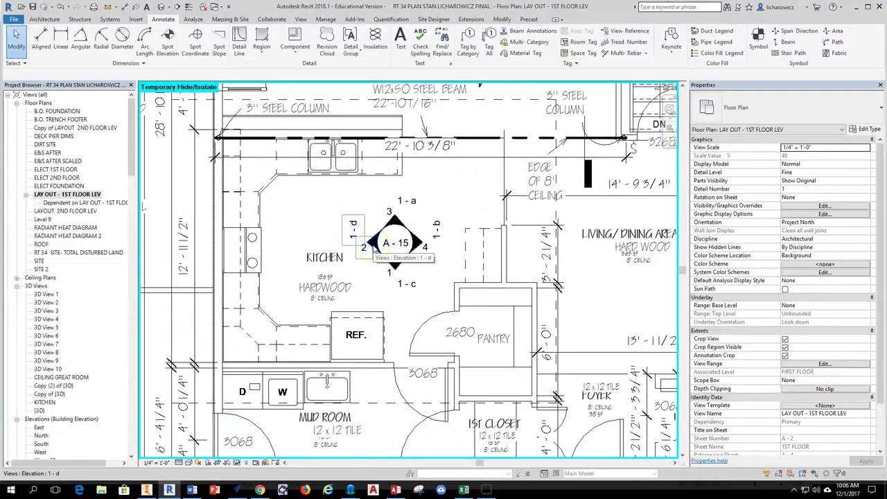
double_click(371, 242)
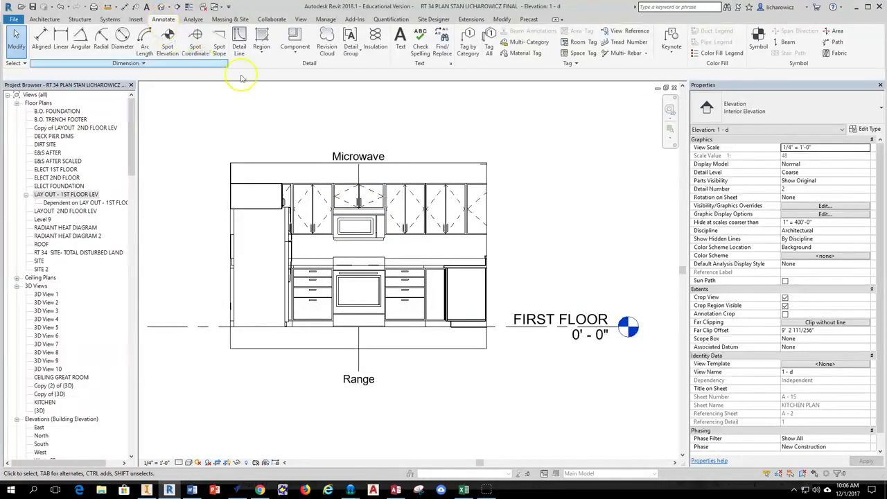
- Start Tag by Category on an upper cabinet and load the Casework Tag family from the Annotations/Architectural library folder
left_click(468, 48)
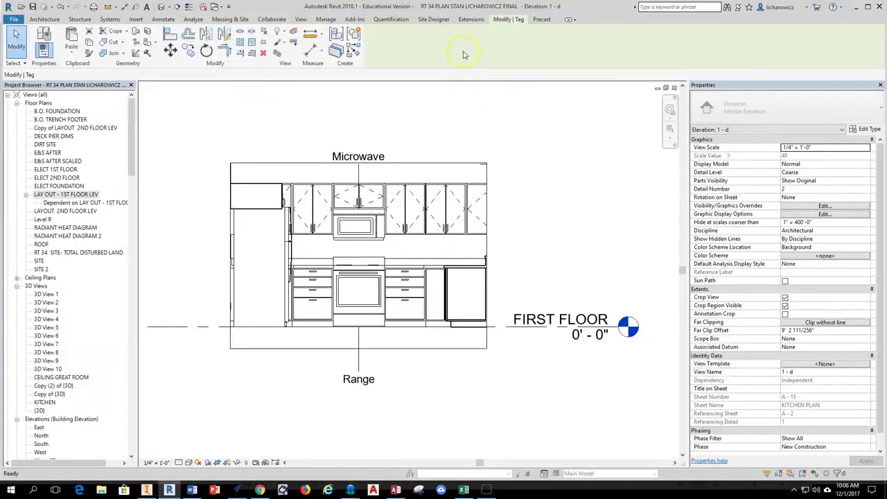
left_click(313, 193)
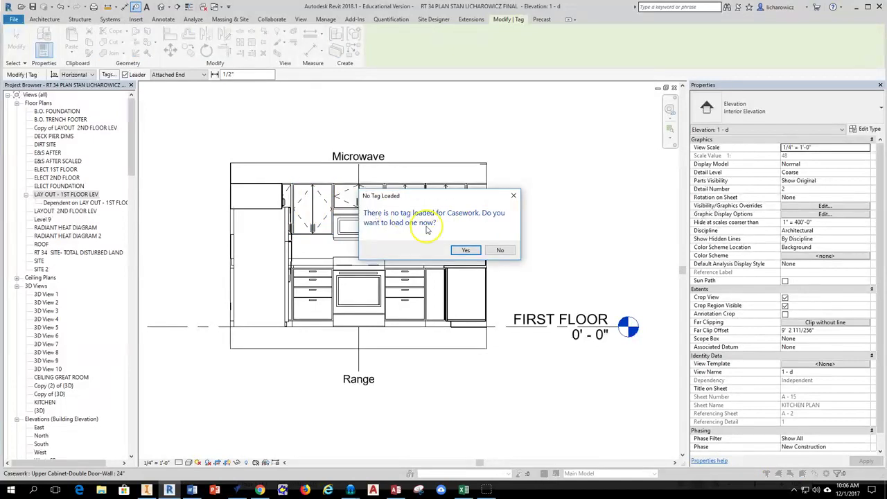
left_click(465, 250)
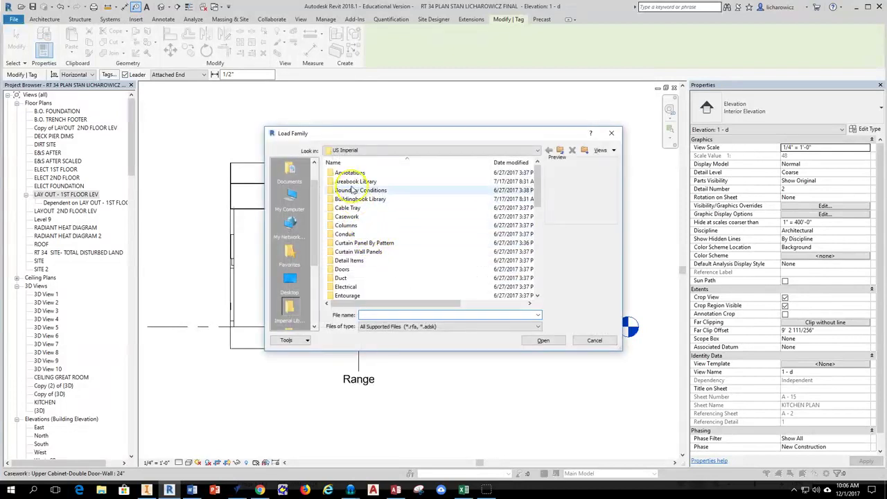
double_click(331, 175)
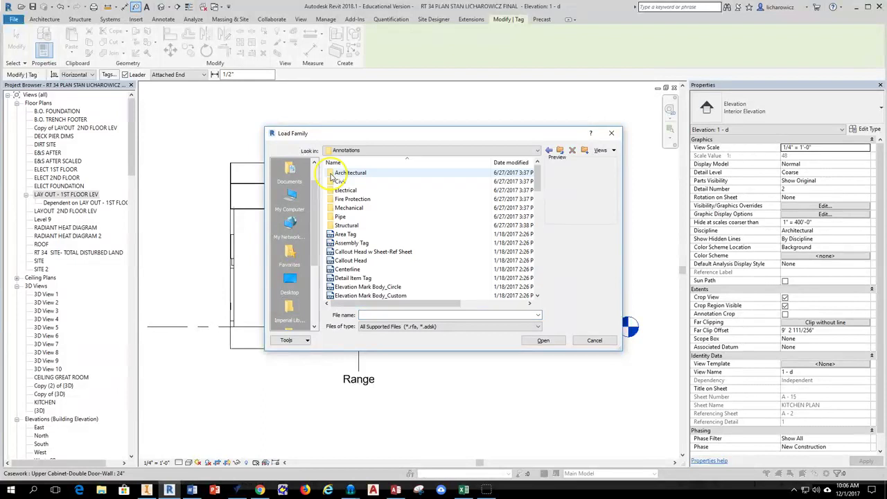
double_click(330, 174)
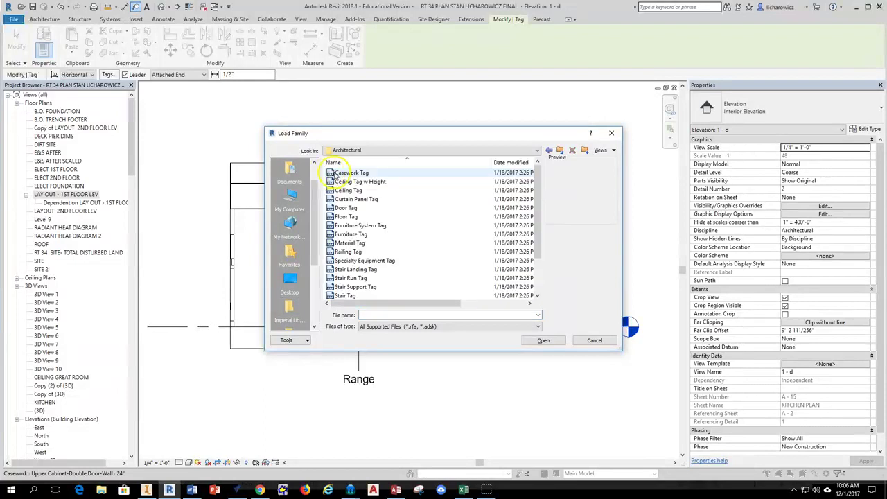
left_click(350, 172)
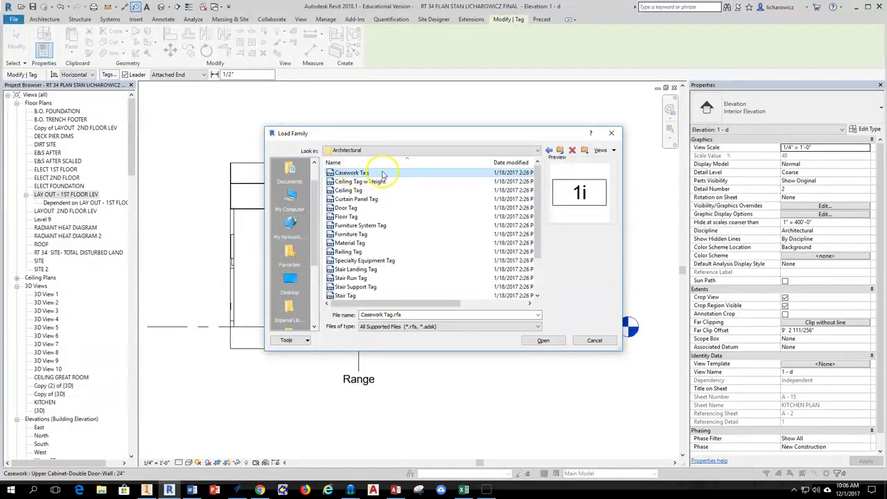
left_click(543, 340)
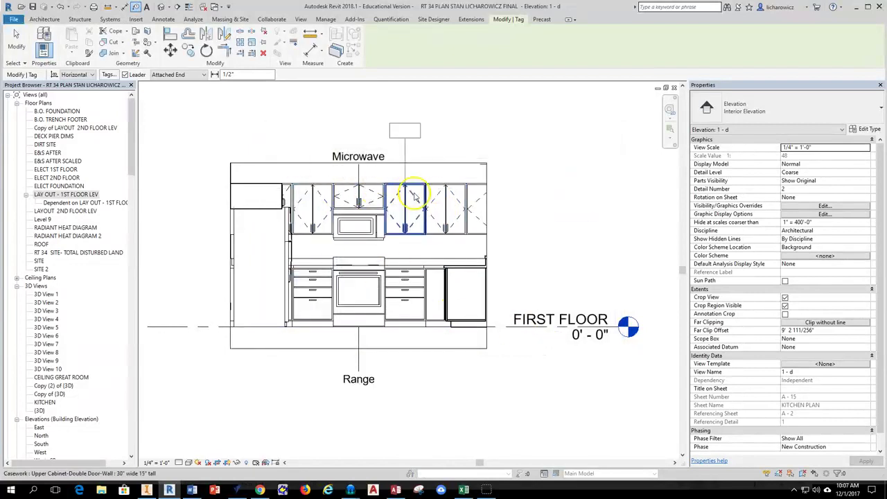
- Tag the double-door upper cabinet beside the microwave with the casework tag, using a horizontal tag with leader
left_click(320, 196)
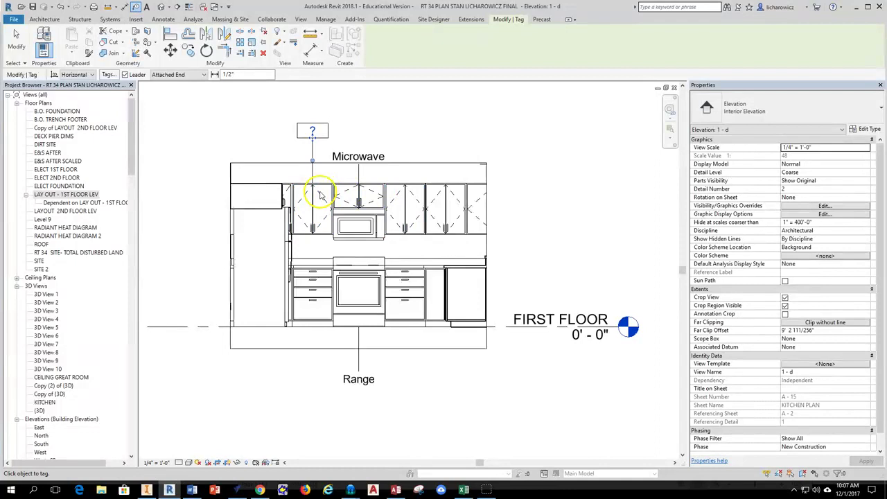
scroll(309, 129, "up", 4)
scroll(339, 156, "up", 3)
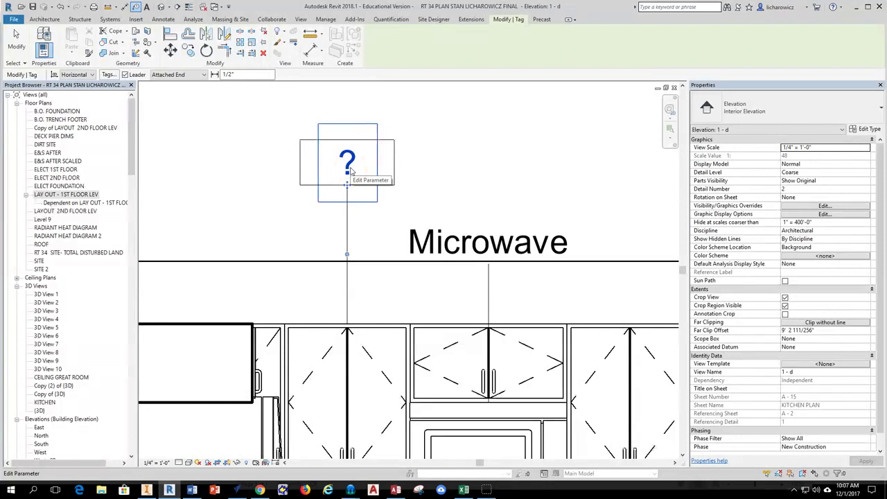
scroll(350, 171, "down", 1)
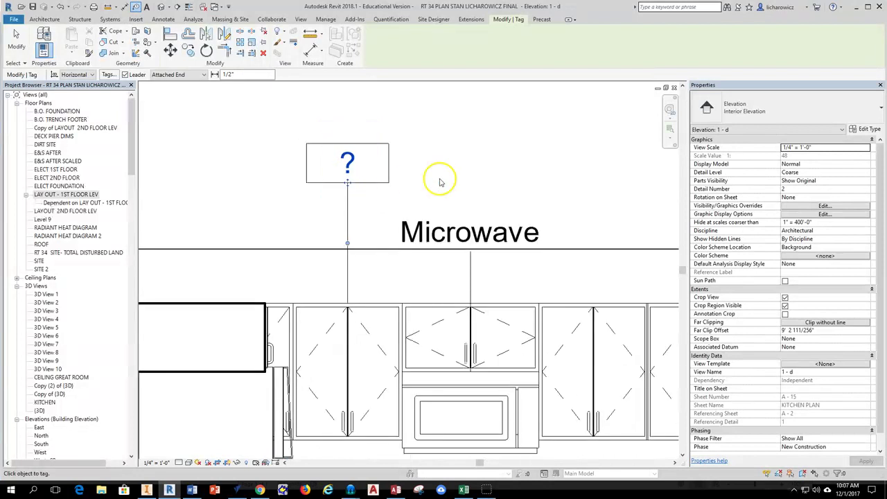
left_click(347, 160)
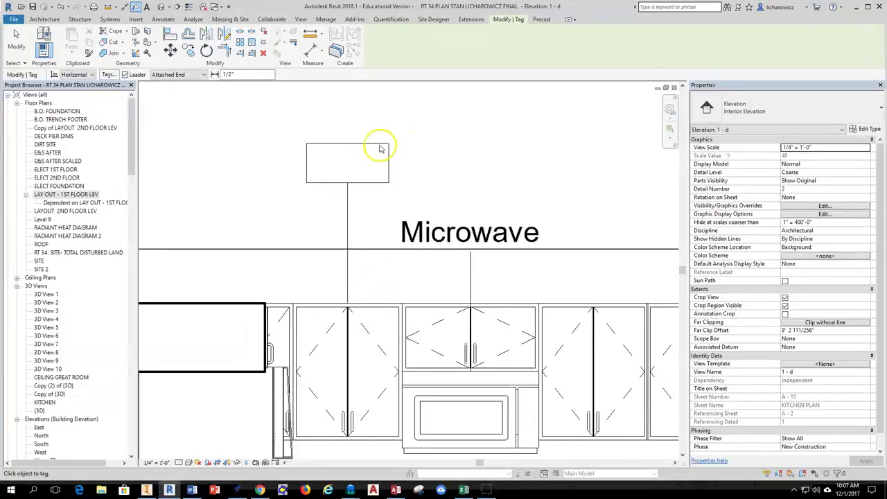
key("Escape")
- Open the placed casework tag's family for editing
left_click(381, 147)
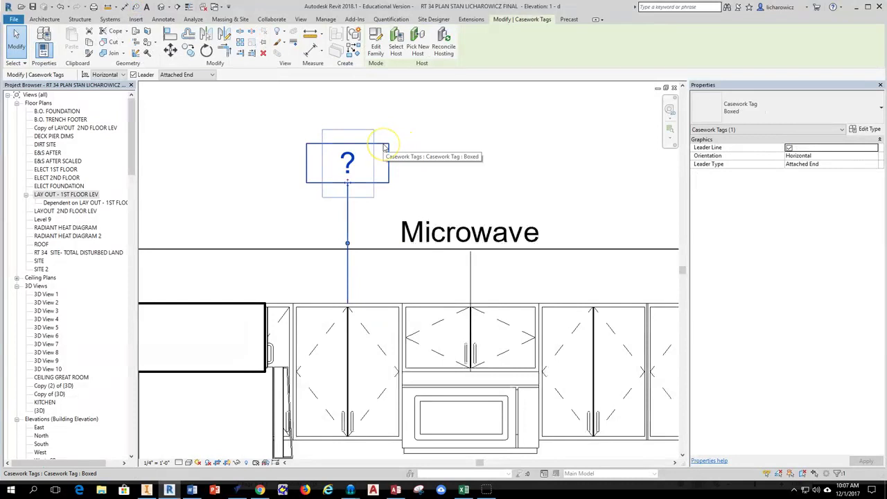
left_click(377, 45)
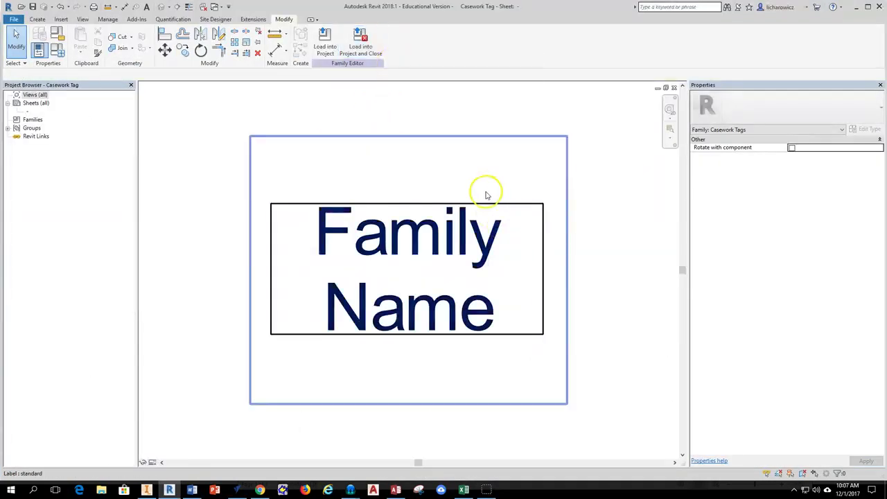
scroll(485, 192, "down", 1)
middle_click_drag(461, 257, 404, 258)
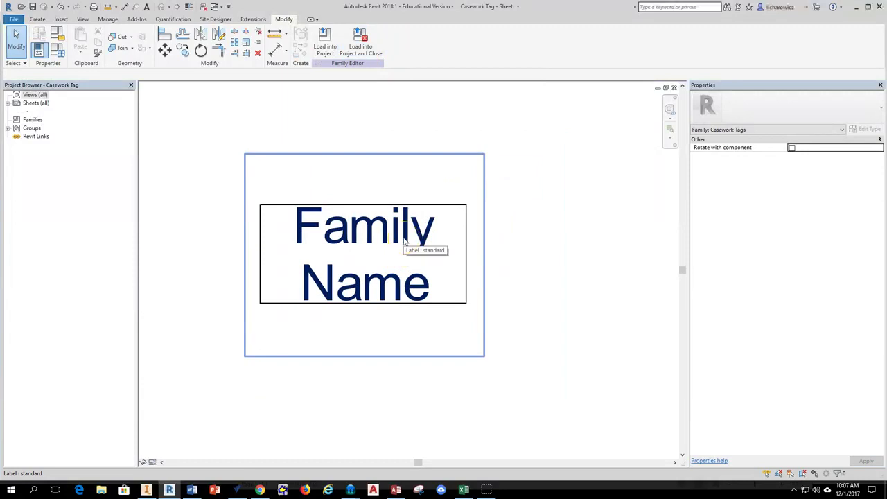
- Add the Width parameter to the tag's label after Family Name
left_click(405, 241)
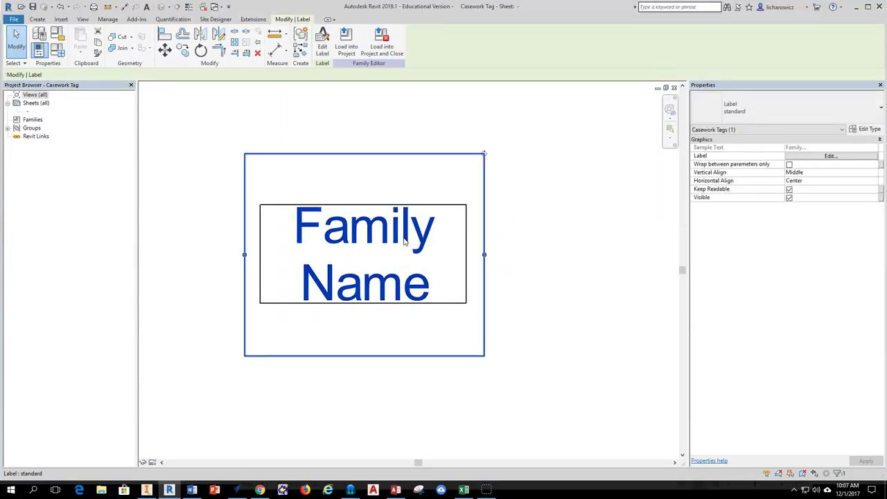
left_click(819, 157)
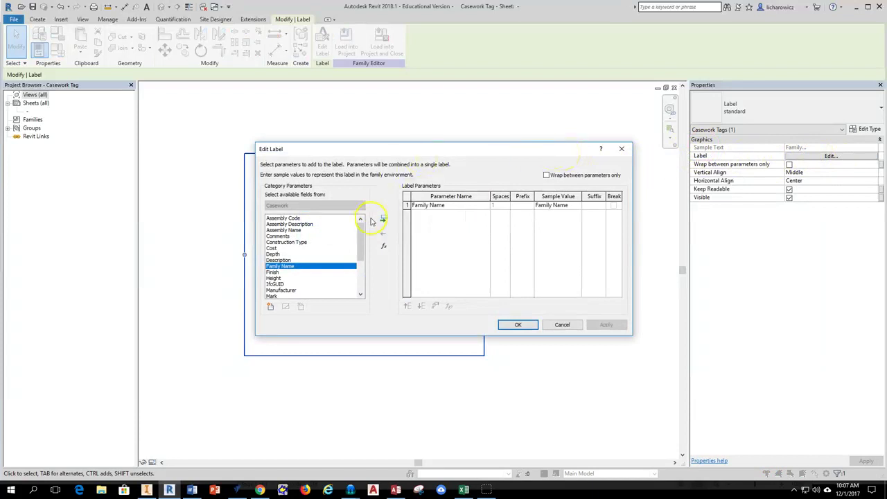
left_click_drag(360, 237, 361, 252)
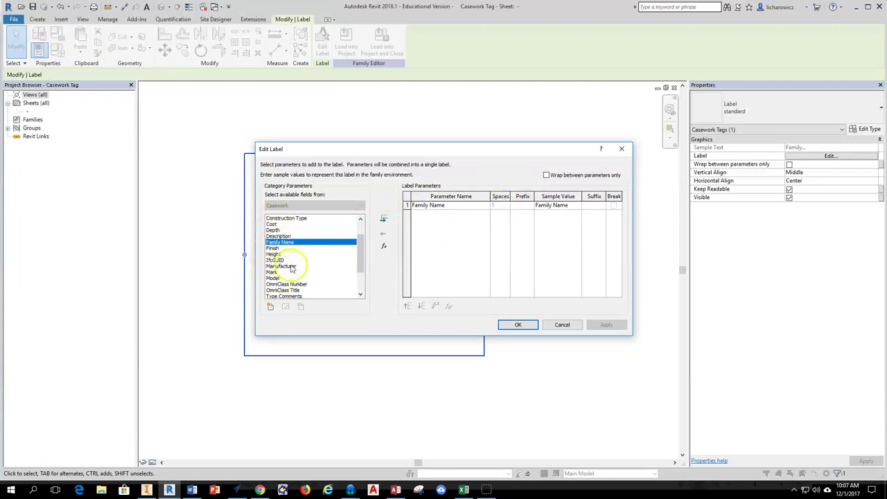
scroll(359, 241, "up", 2)
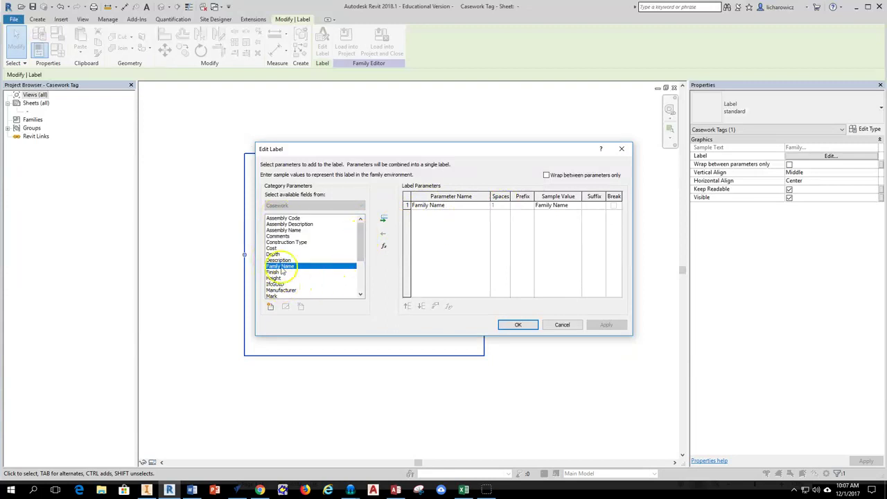
left_click_drag(359, 241, 357, 277)
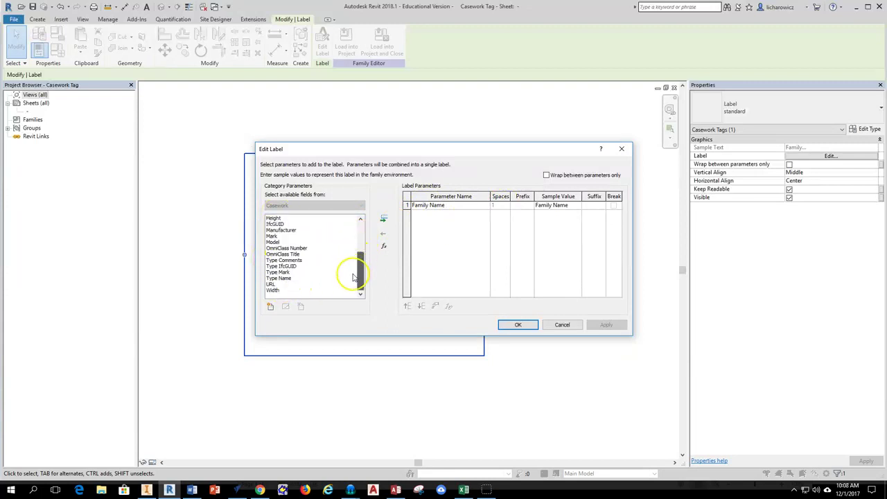
left_click(275, 289)
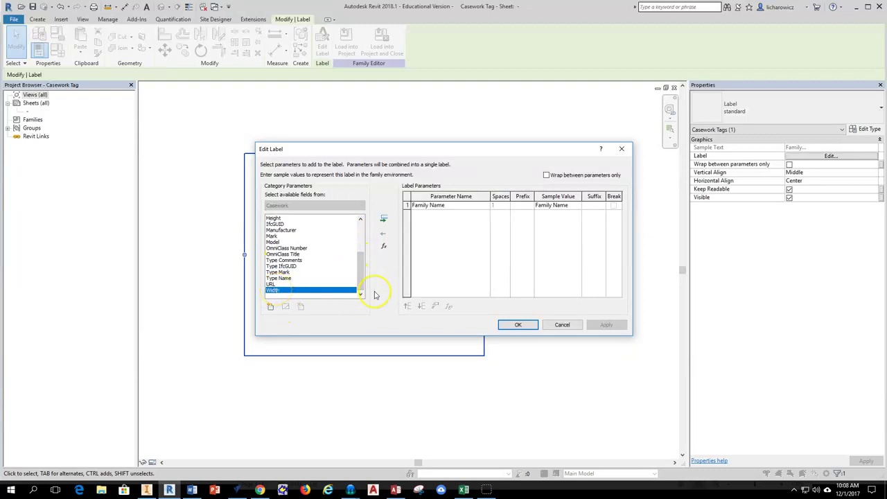
left_click(384, 219)
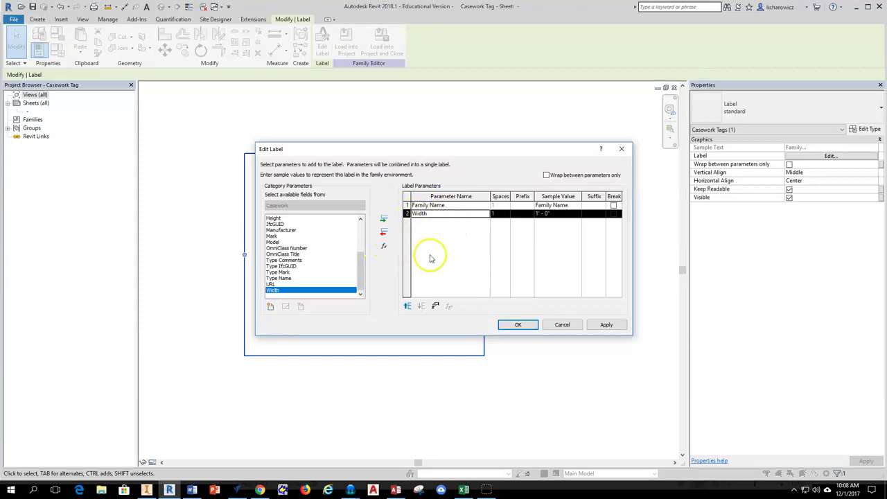
- Apply the label's Family Name and Width parameters and review the label's type properties
left_click(408, 207)
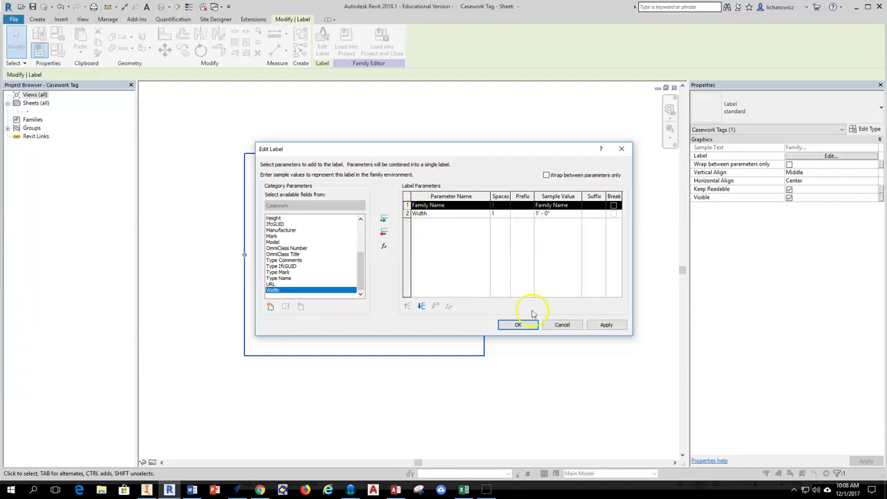
left_click(605, 324)
left_click(517, 325)
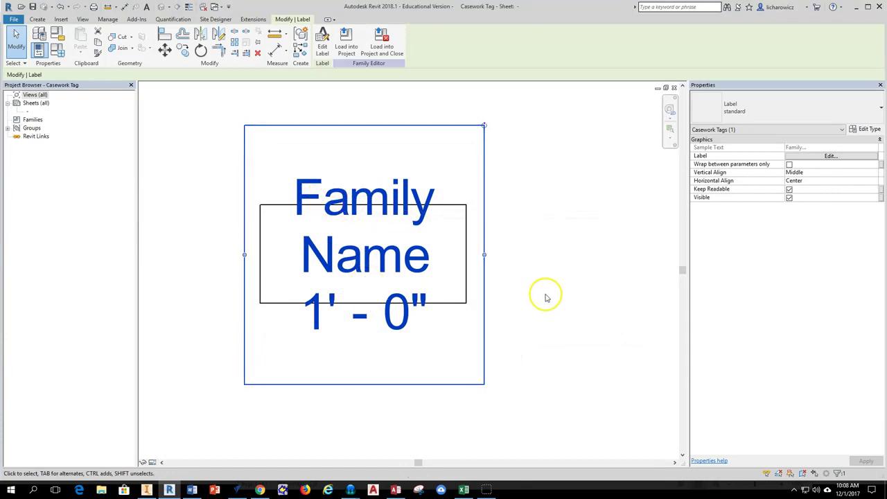
left_click(867, 129)
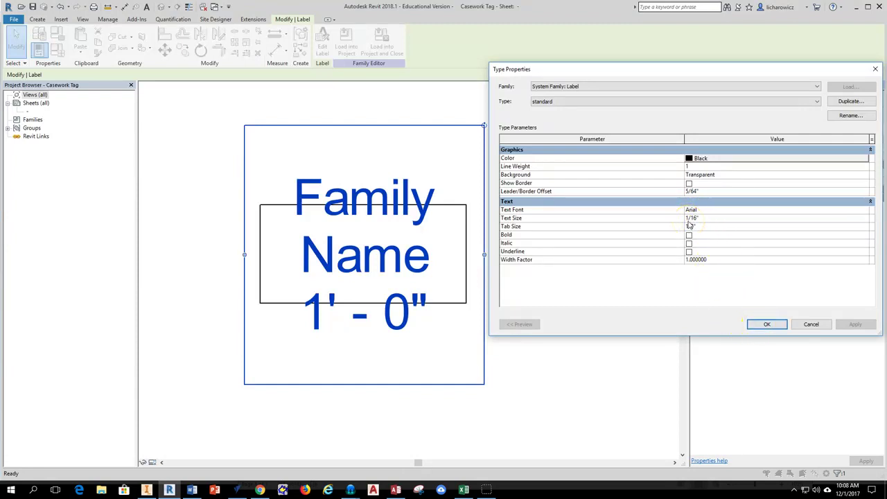
left_click(766, 324)
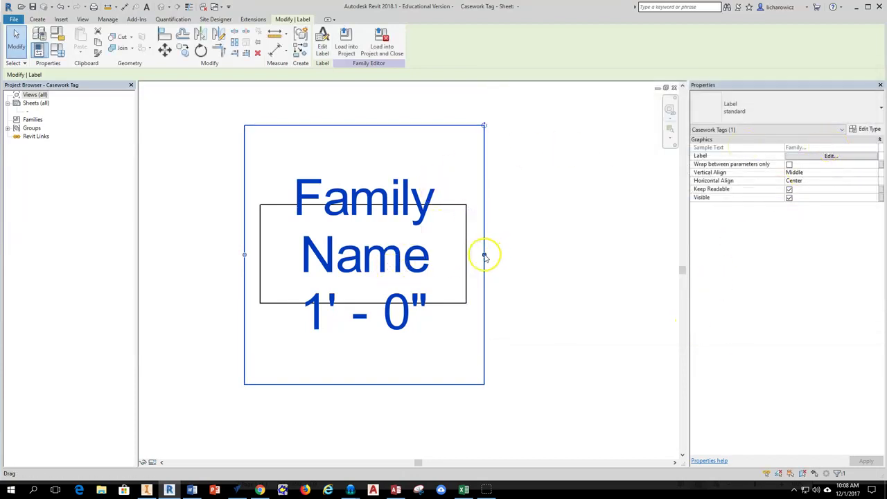
- Resize the label's text box slightly wider than the tag's rectangle so the width value fits on one line
left_click_drag(484, 256, 467, 255)
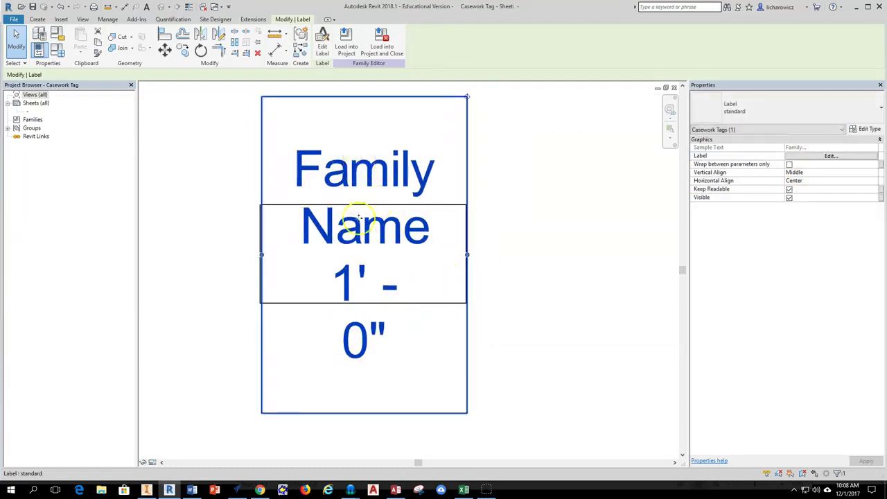
left_click_drag(467, 254, 479, 253)
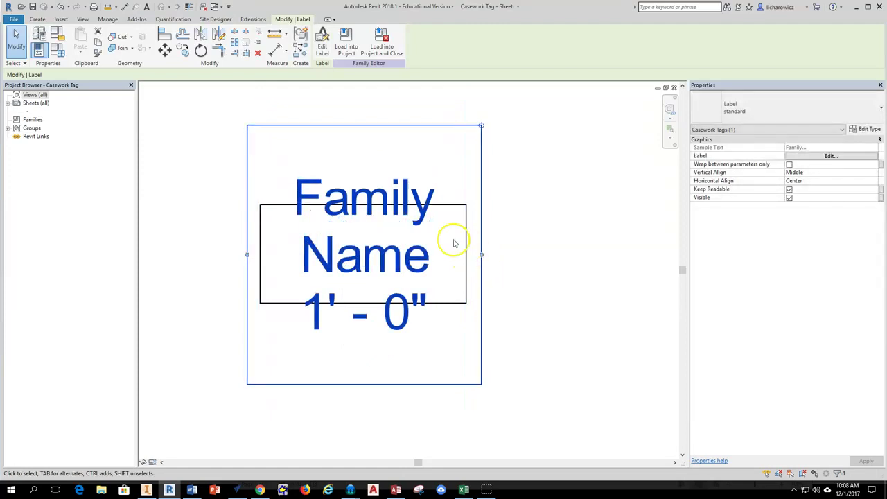
middle_click_drag(538, 241, 573, 243)
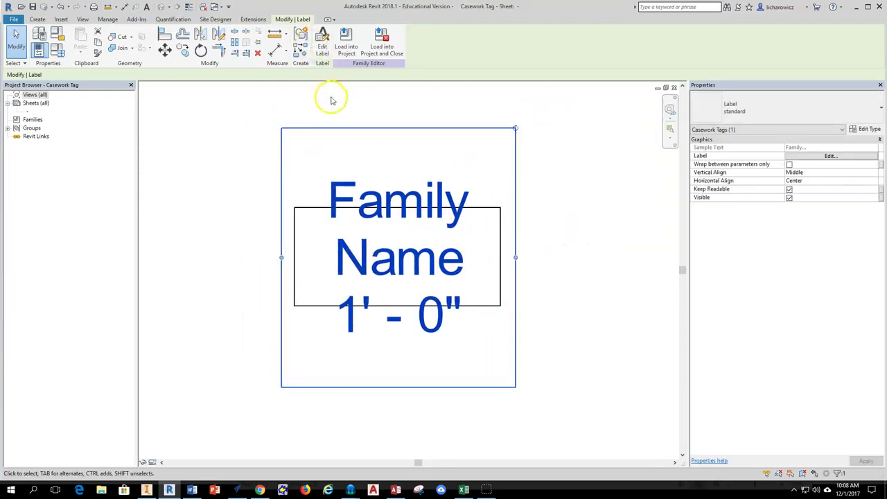
- Load the edited tag family into the project, saving with the reminder interval at 30 minutes and replacing the existing Casework Tag.rfa
left_click(346, 40)
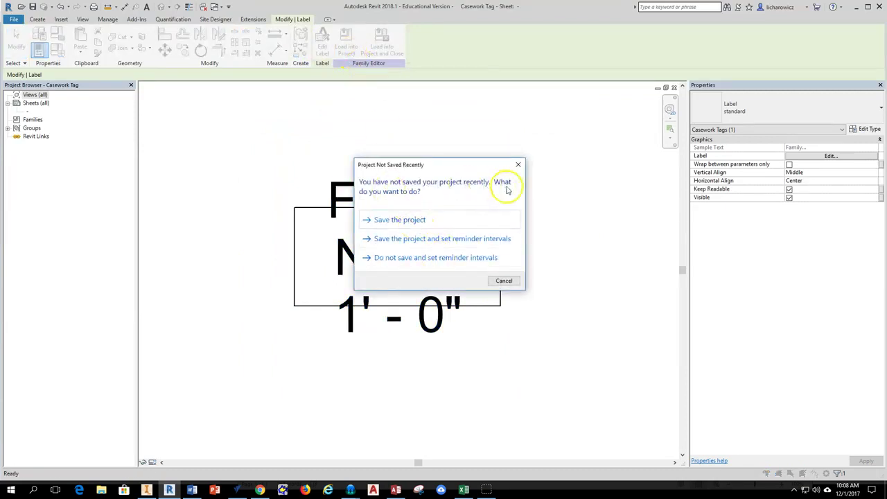
left_click(417, 239)
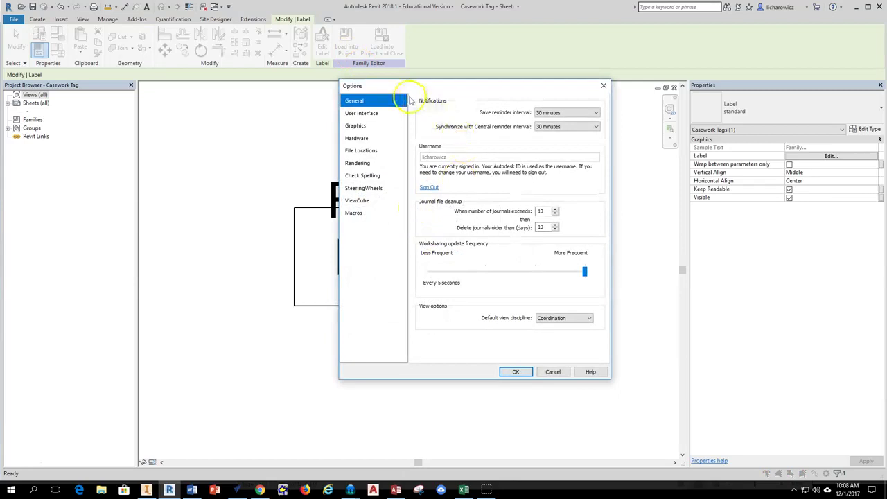
left_click(513, 370)
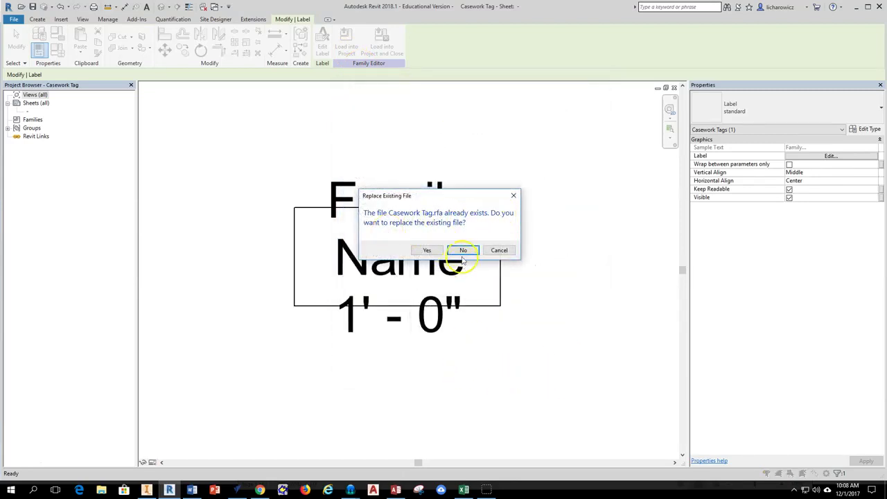
left_click(428, 250)
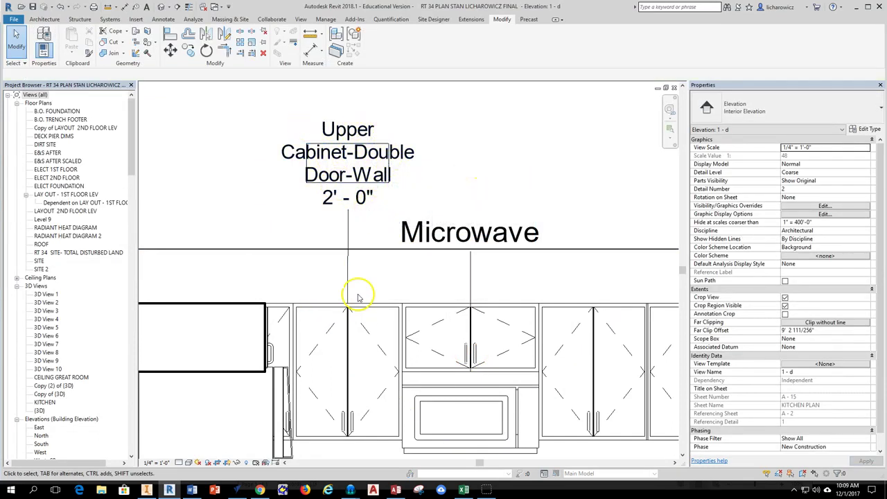
- Turn off Box Visibility in the Boxed casework tag type using the tag placed beside the microwave
scroll(356, 233, "down", 3)
scroll(388, 187, "up", 3)
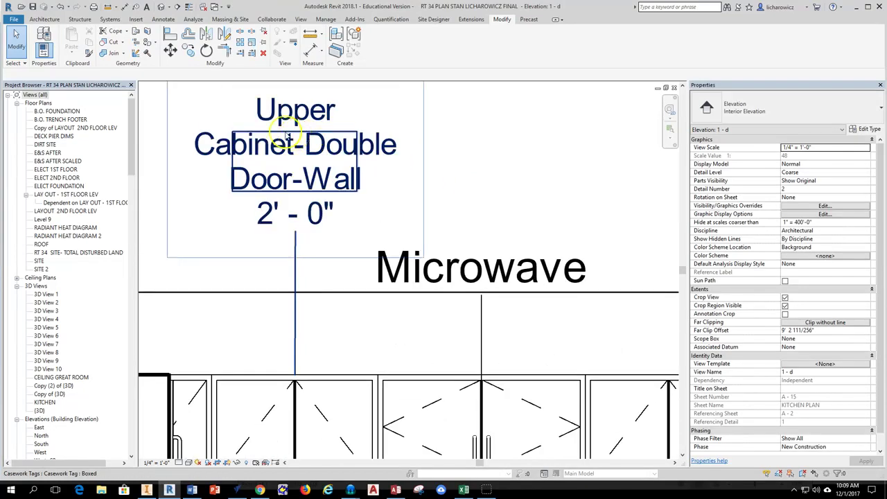
middle_click_drag(297, 174, 306, 216)
left_click(372, 181)
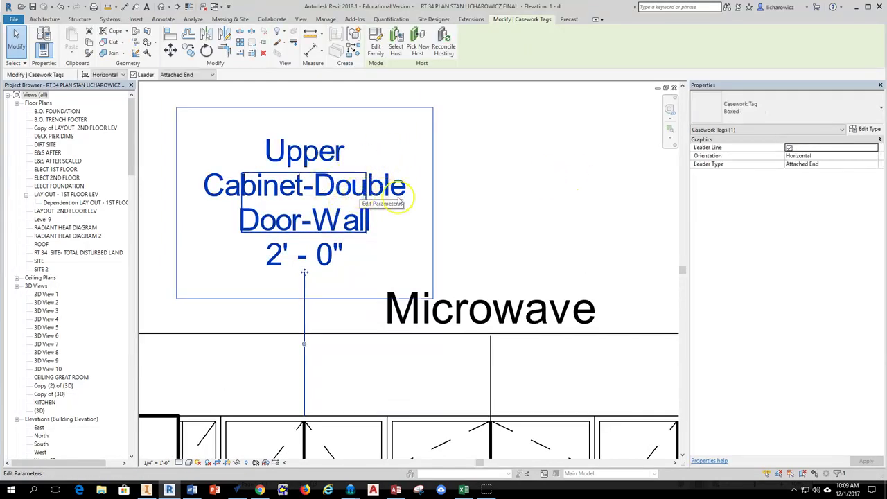
left_click(864, 130)
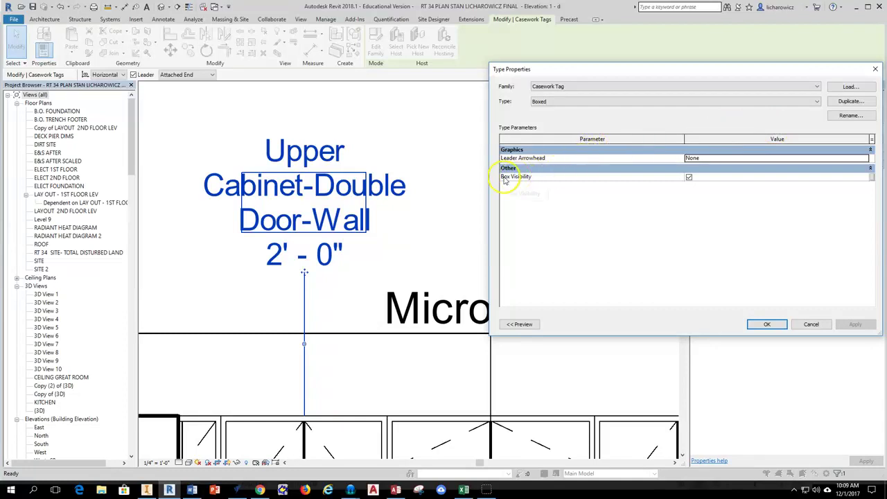
left_click(689, 177)
left_click(846, 328)
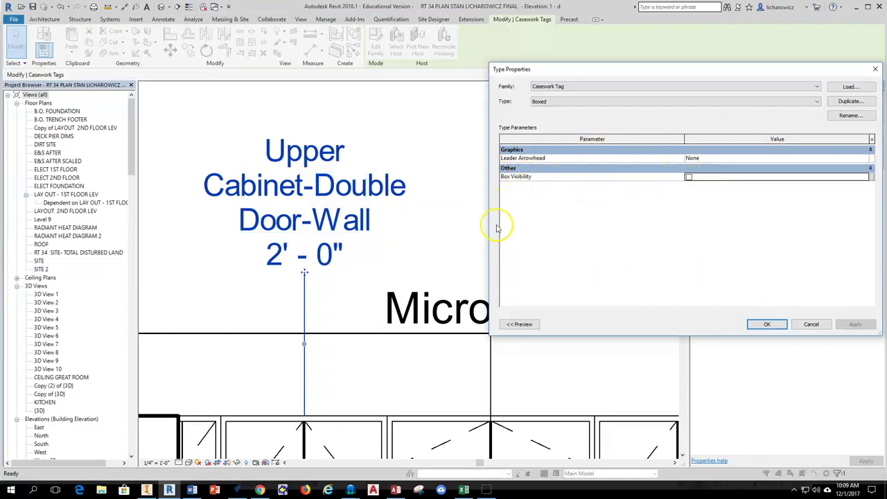
left_click(768, 324)
- Tag by Category the two adjacent double-door upper cabinets on the other side of the microwave, with horizontal tags and attached leaders
scroll(406, 207, "down", 3)
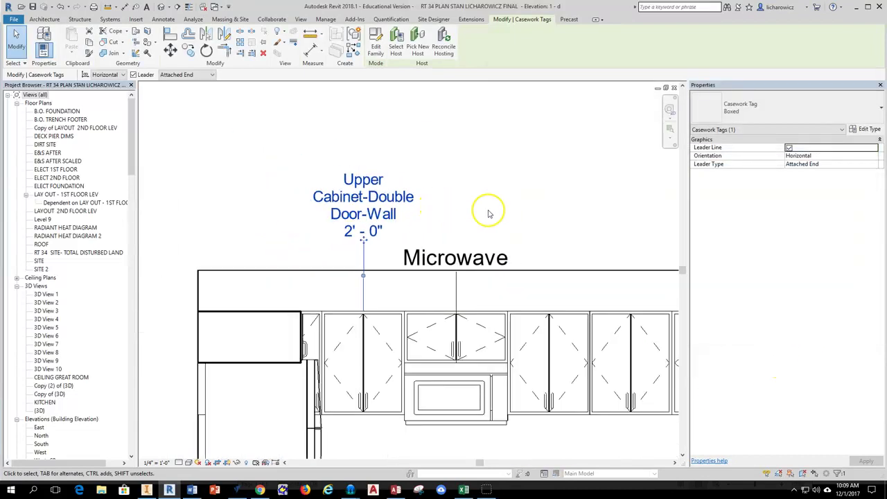
middle_click_drag(420, 179, 356, 153)
left_click(382, 154)
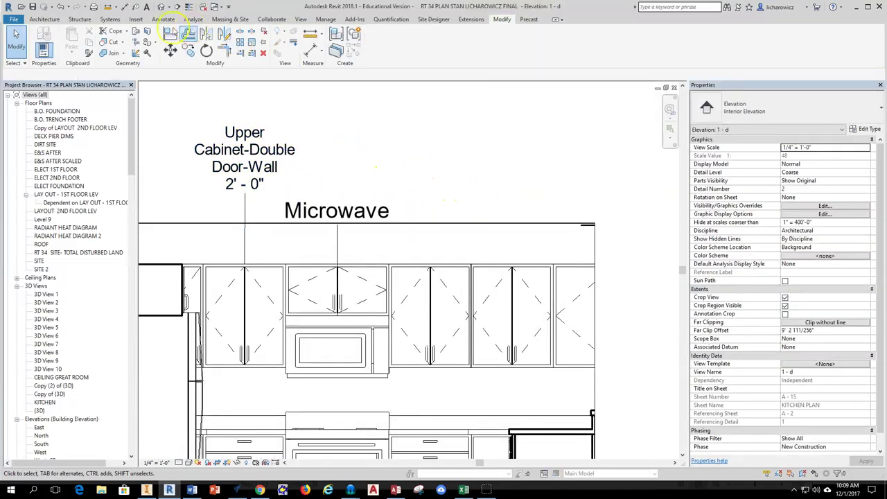
left_click(162, 19)
left_click(463, 50)
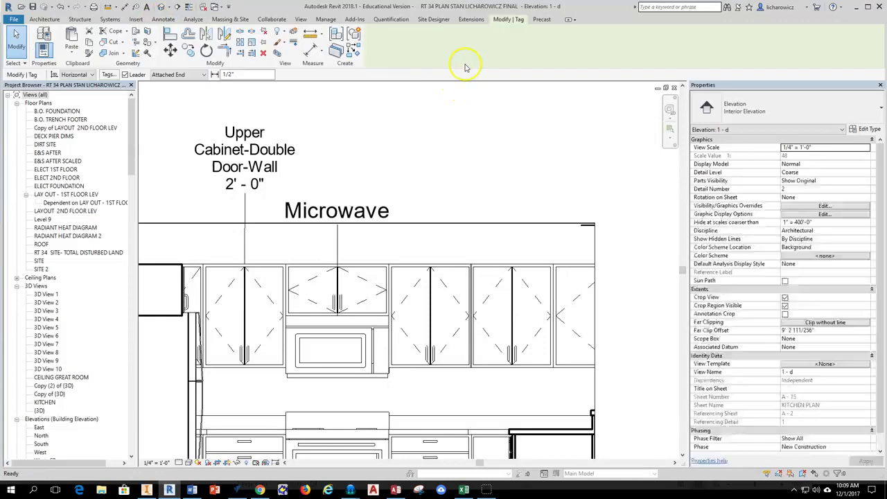
left_click(413, 279)
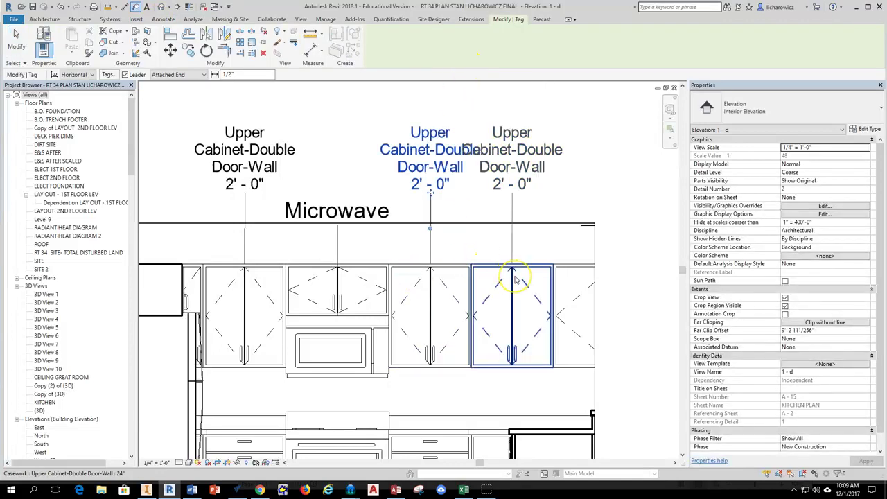
left_click(515, 279)
left_click(523, 240)
key("Escape")
- Move the rightmost double-door cabinet's tag sideways clear of its neighbour and bend its leader to suit
left_click(524, 184)
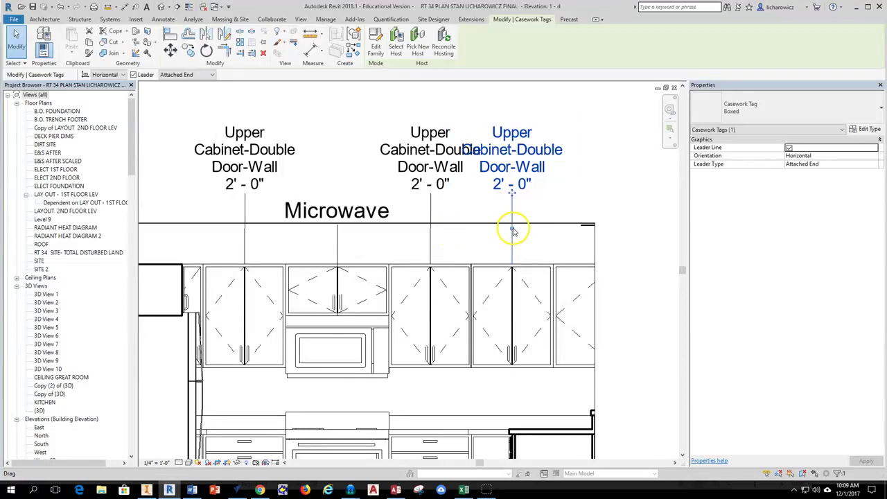
left_click_drag(520, 228, 524, 228)
left_click_drag(518, 198, 552, 194)
mouse_move(563, 227)
left_mouse_down()
mouse_move(549, 226)
mouse_move(558, 224)
left_mouse_up()
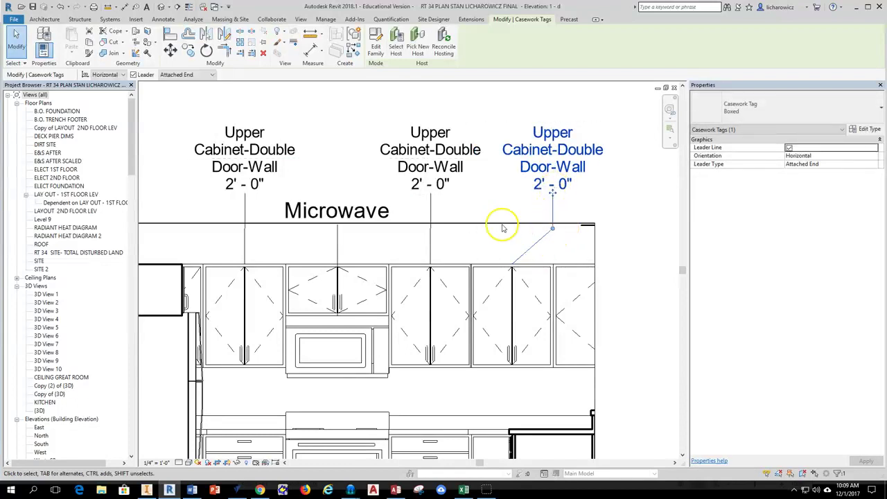
key("Escape")
- Tag all untagged casework in the current view with Casework Tag : Boxed, horizontal and without leaders
scroll(531, 194, "down", 1)
scroll(454, 256, "down", 2)
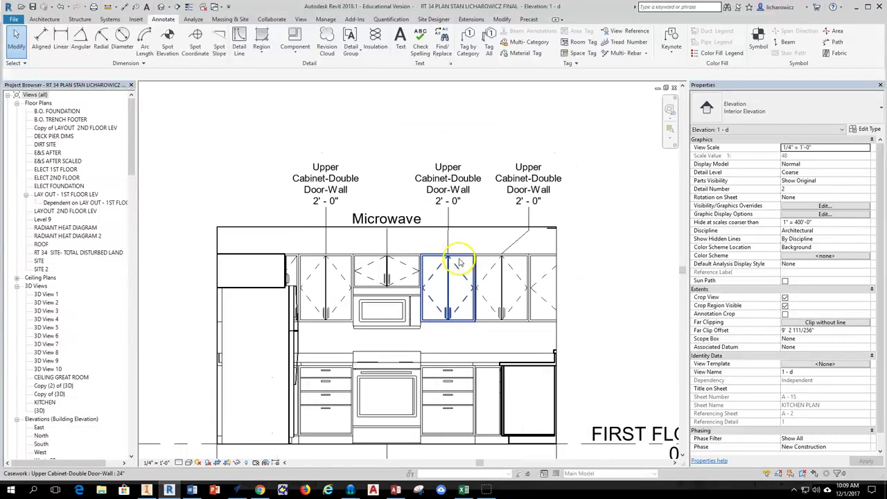
middle_click_drag(453, 257, 501, 178)
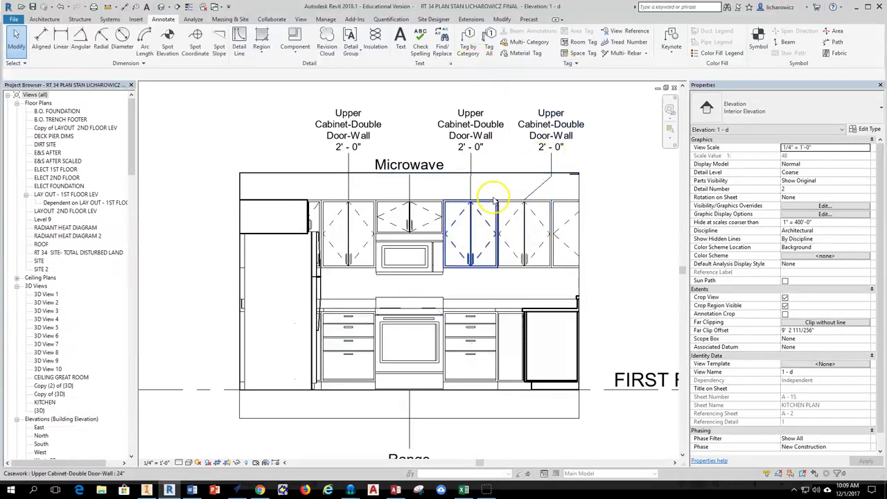
middle_click_drag(498, 237, 490, 205)
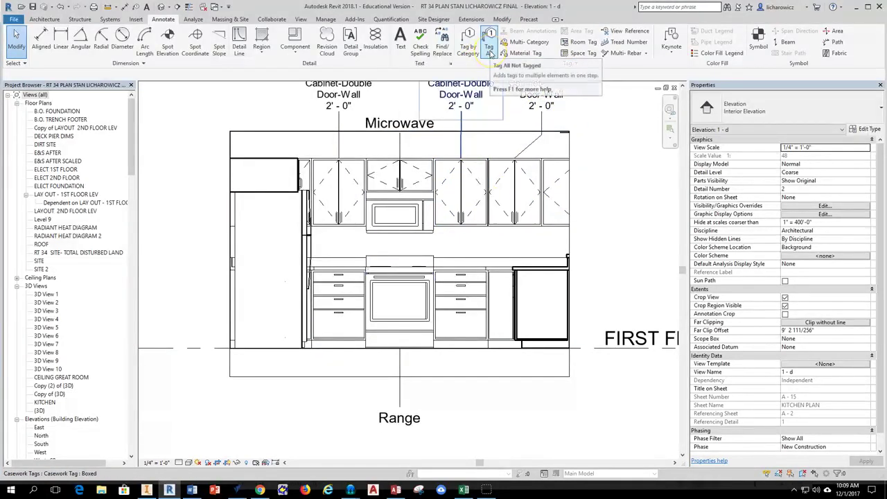
left_click(490, 53)
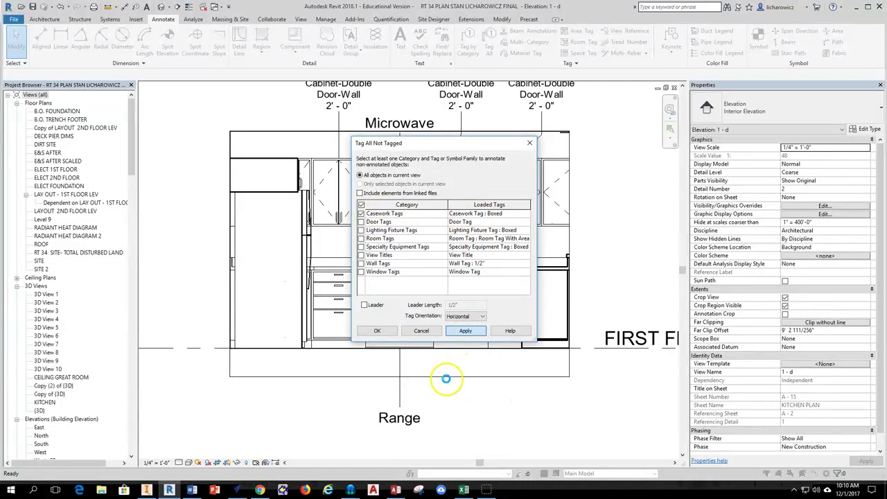
left_click(376, 331)
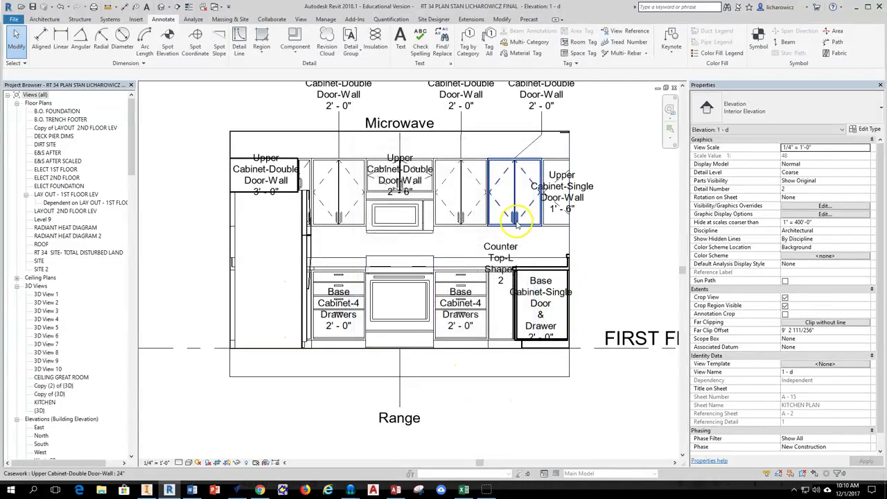
- Move the single-door upper cabinet's tag outside the elevation's right edge, turn on its leader line and adjust the elbow
left_click(558, 195)
middle_click_drag(603, 222, 548, 292)
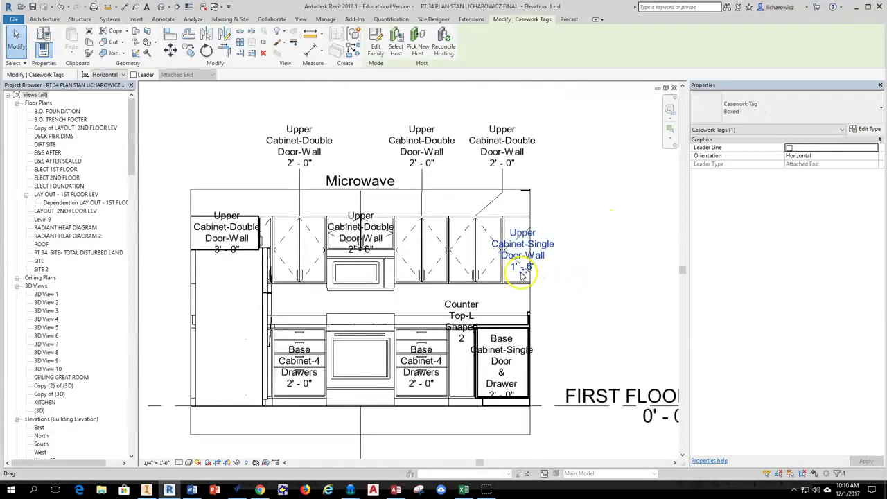
mouse_move(596, 231)
left_mouse_down()
mouse_move(603, 228)
mouse_move(594, 231)
left_mouse_up()
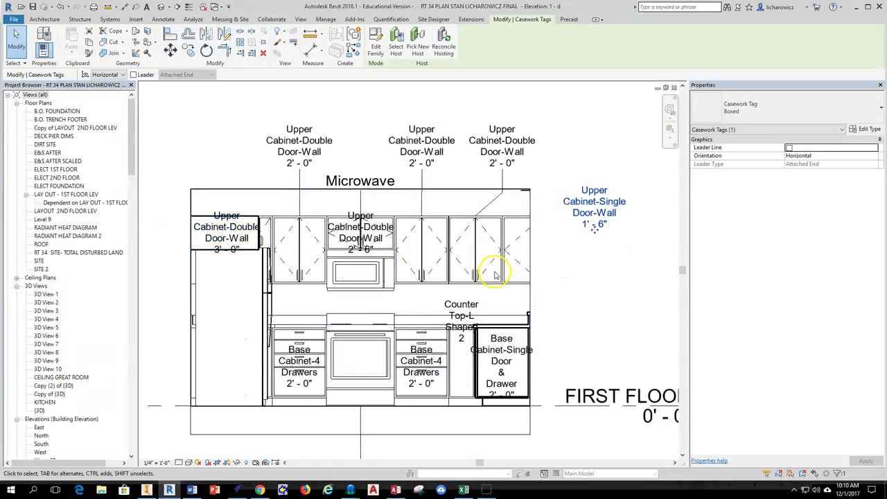
left_click(795, 150)
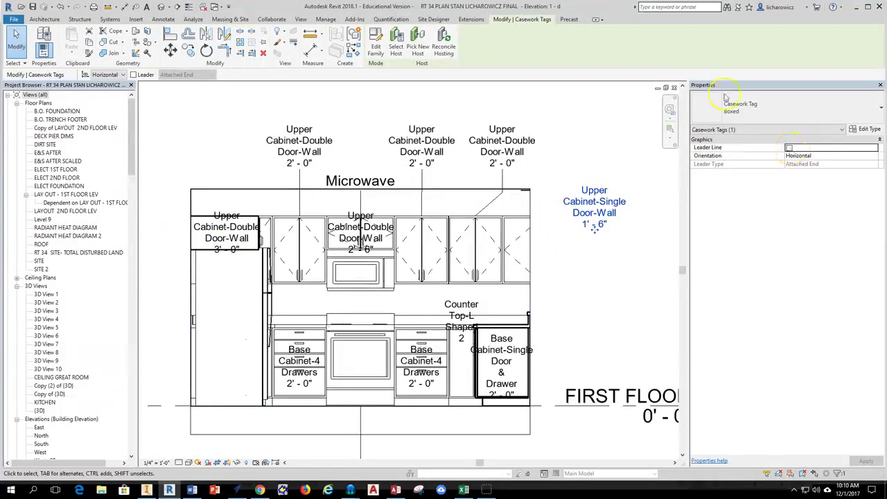
left_click(789, 148)
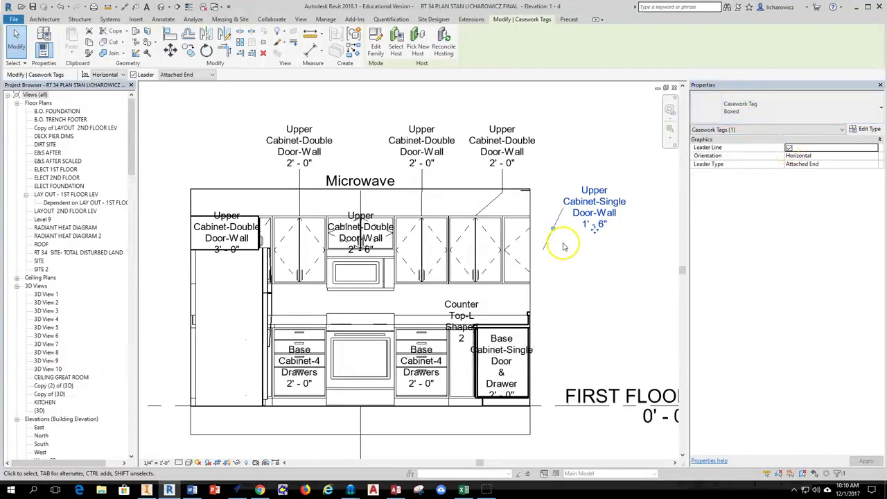
left_click_drag(547, 230, 542, 248)
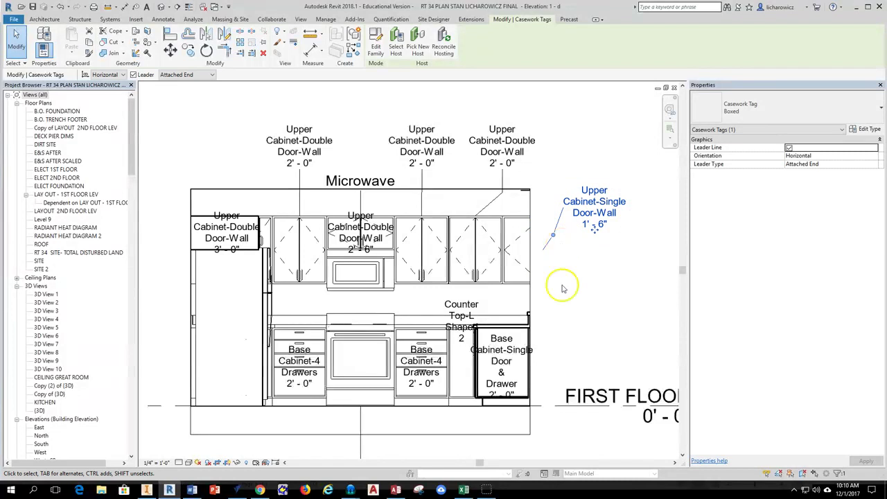
left_click(547, 180)
- Extend the right edge of the elevation's crop region past the single-door upper cabinet and breakfast bar countertop
left_click(529, 313)
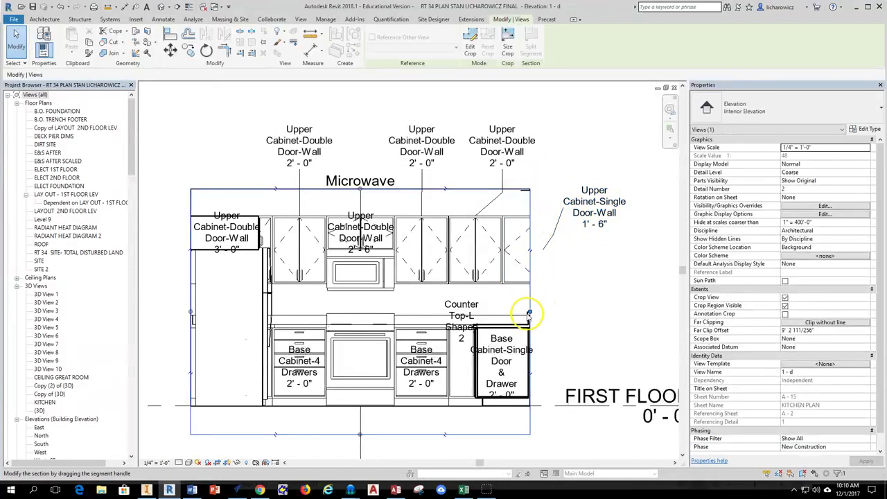
left_click(529, 314)
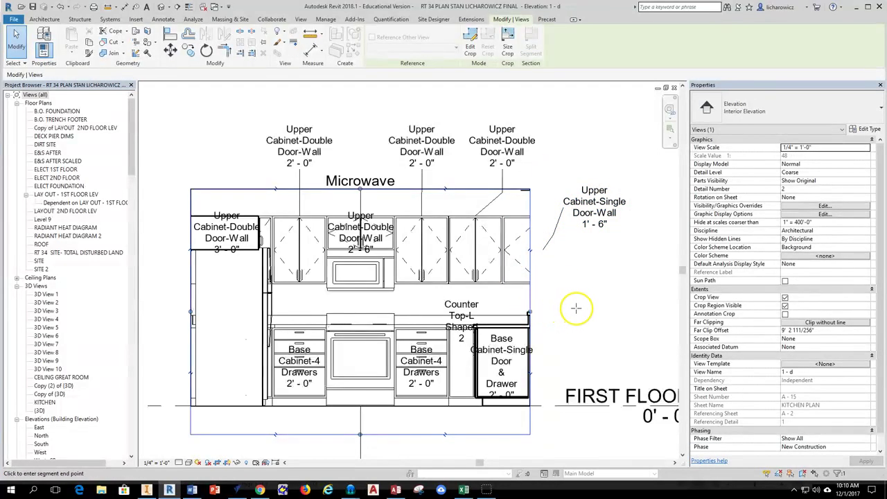
left_click(584, 313)
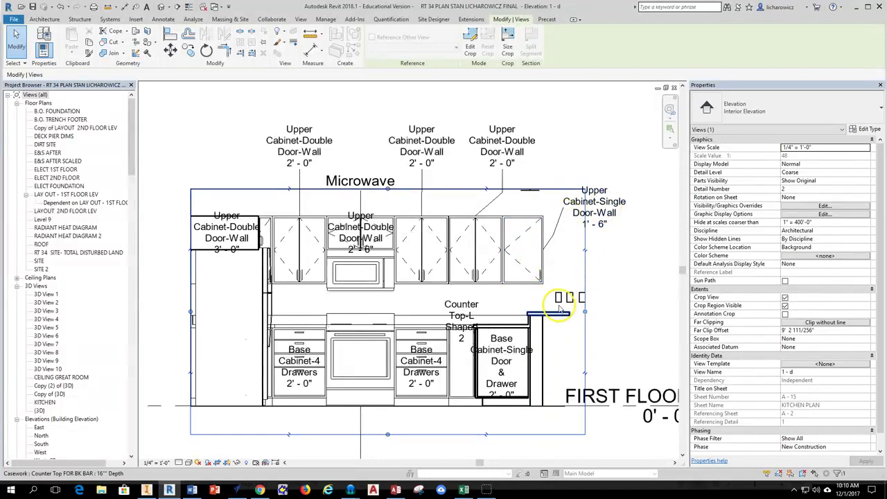
middle_click_drag(422, 364, 430, 306)
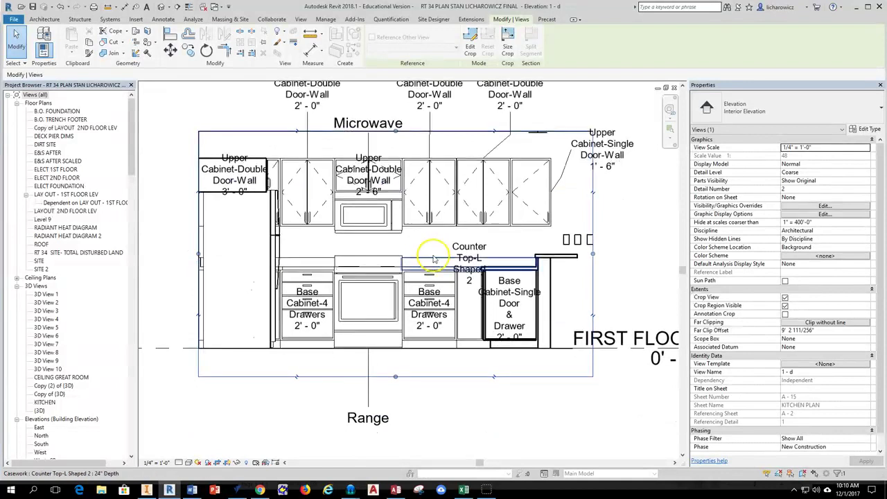
- Open the LAY OUT - 1ST FLOOR LEV floor plan at its kitchen area
scroll(475, 322, "down", 1)
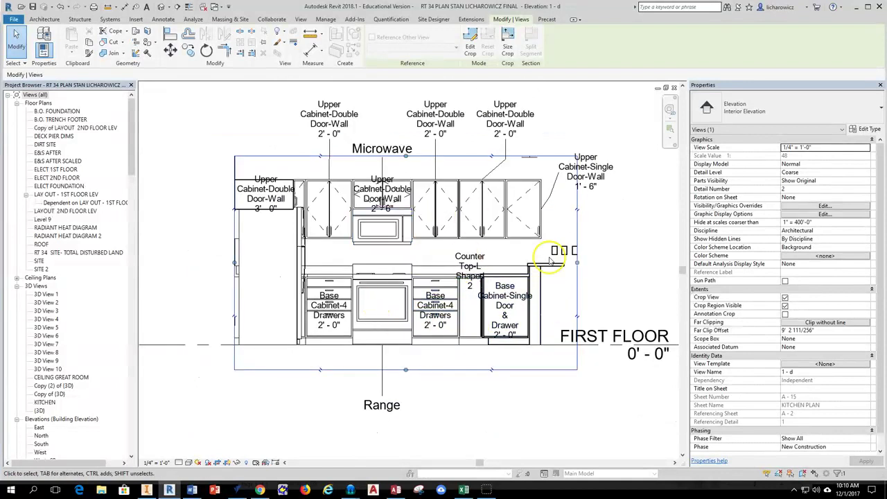
middle_click_drag(496, 396, 519, 381)
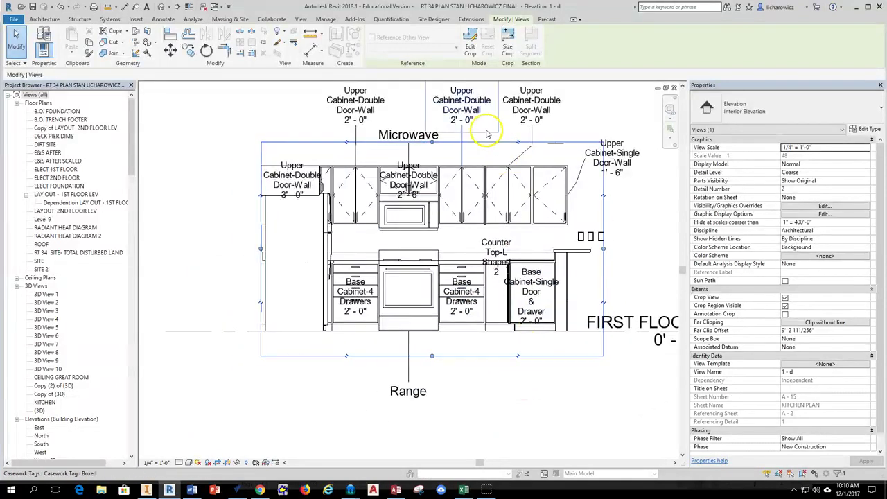
middle_click_drag(480, 135, 459, 179)
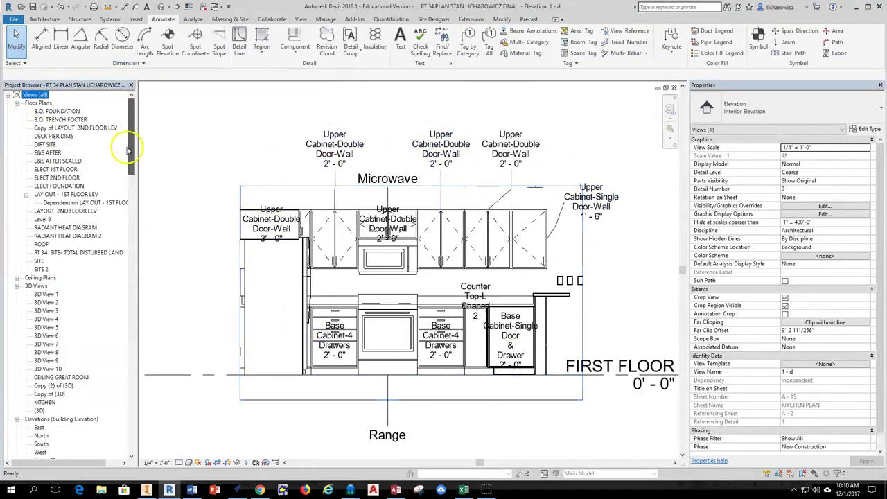
double_click(66, 194)
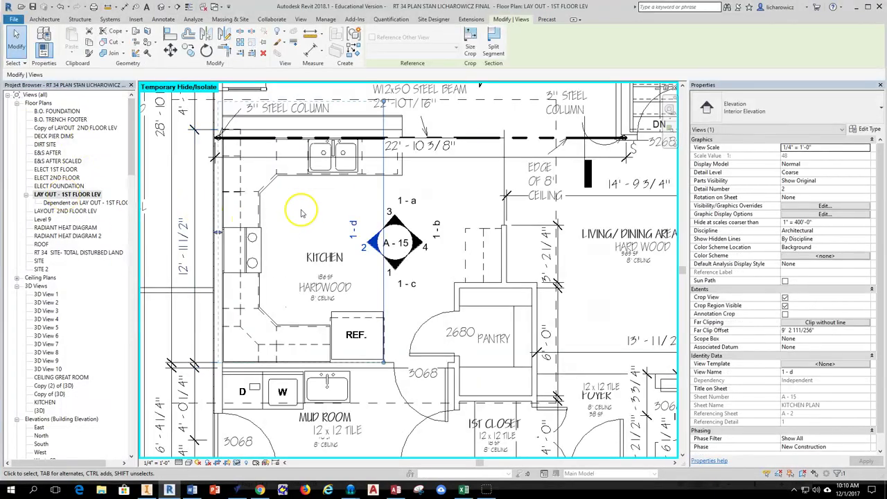
scroll(301, 206, "down", 2)
middle_click_drag(327, 203, 362, 203)
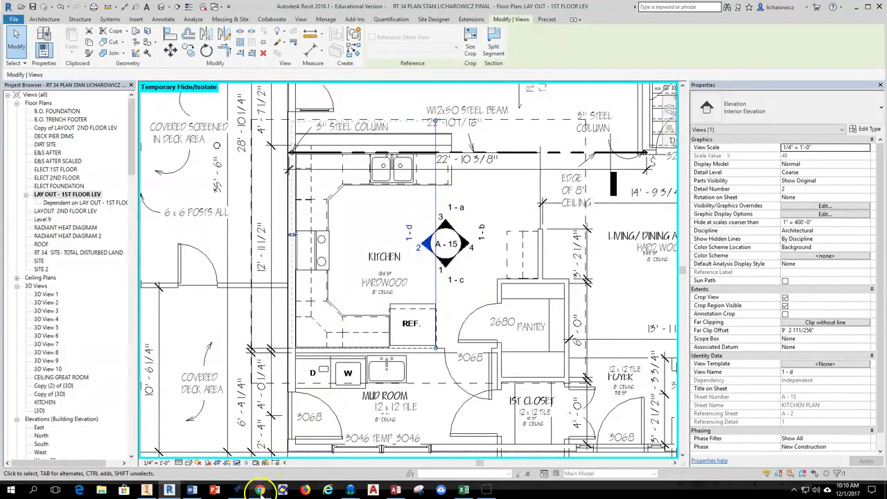
- Switch to Chrome and review the kitchen elevations, dependent floor plan and cabinet plan in KITCHEN DRAWINGS EXAMPLE.pdf
mouse_move(259, 490)
left_click(256, 454)
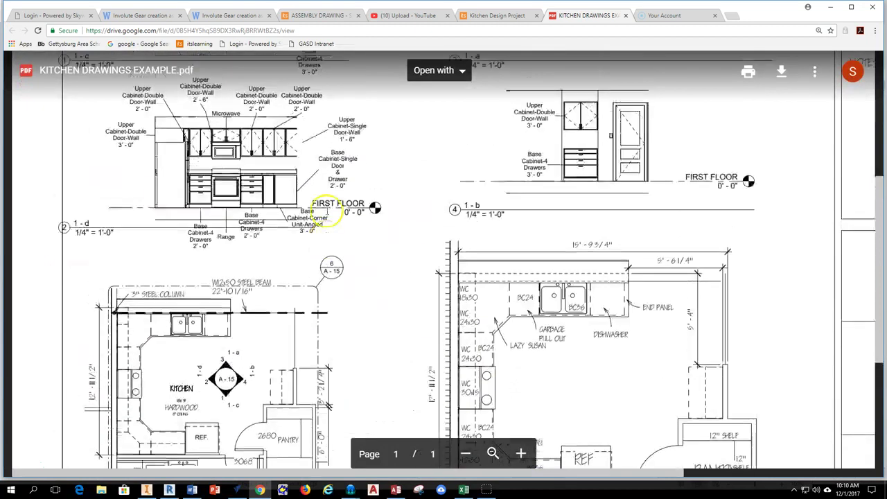
scroll(327, 207, "up", 3)
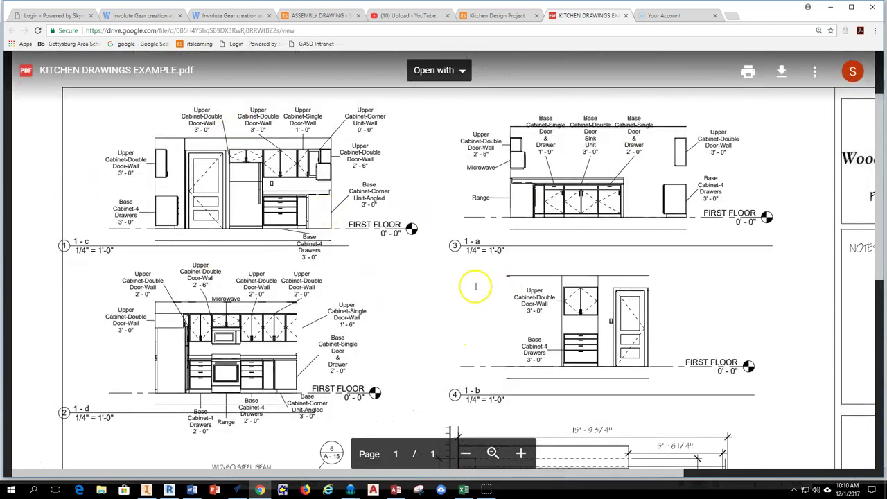
scroll(423, 273, "down", 5)
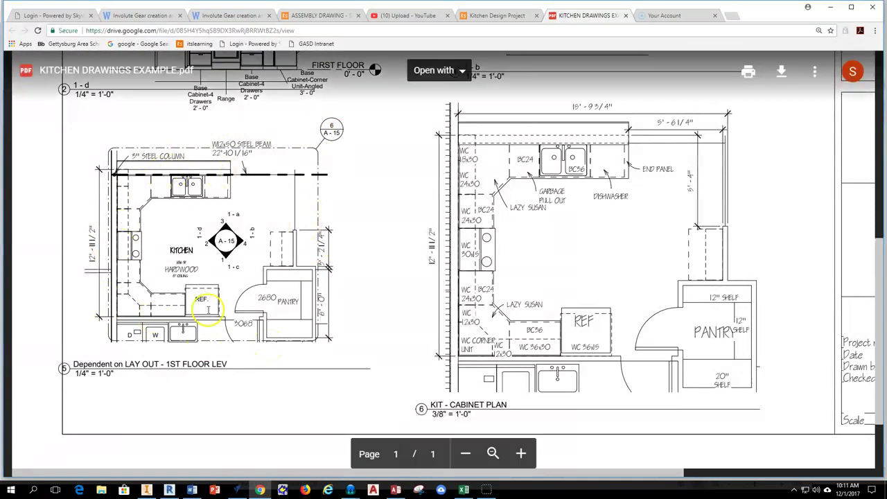
- Switch back to Revit and draw a rectangular callout around the kitchen and pantry on the first floor plan
left_click(169, 490)
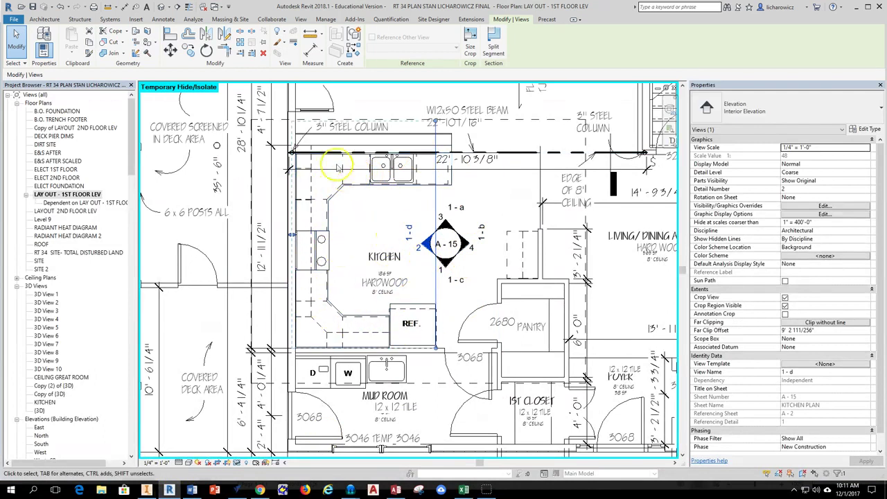
scroll(363, 218, "up", 1)
scroll(361, 217, "down", 4)
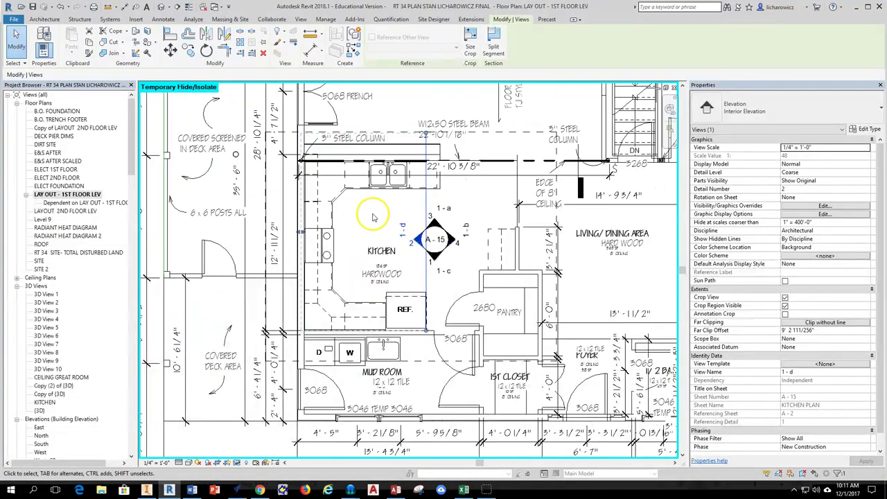
left_click(379, 227)
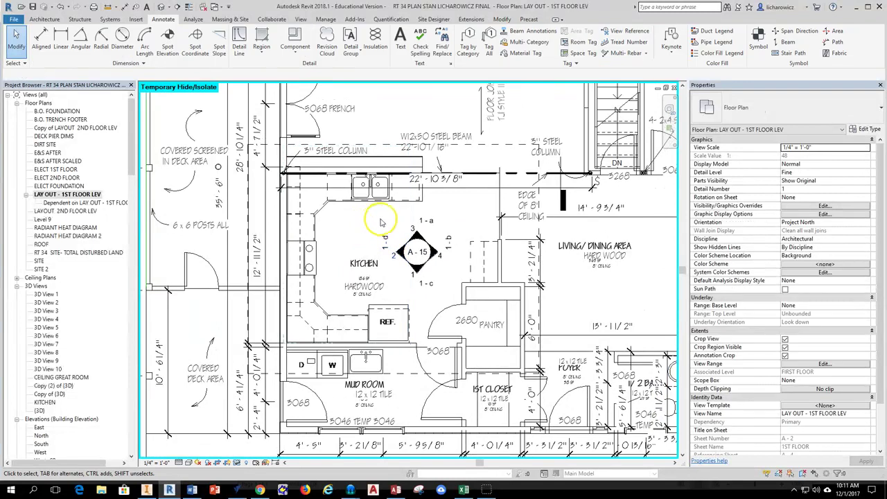
left_click(300, 19)
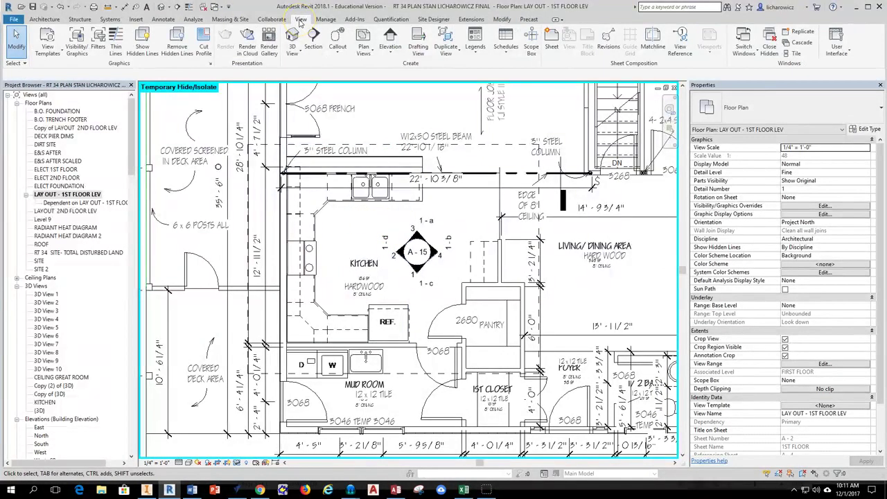
left_click(338, 50)
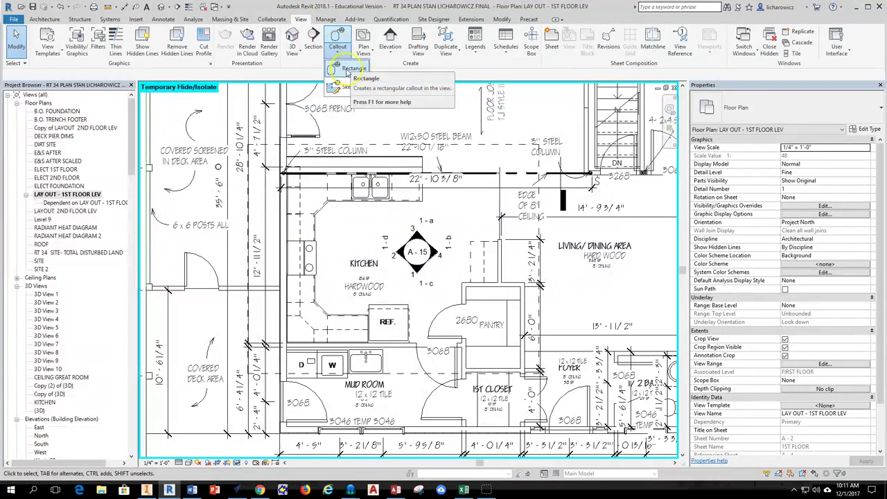
left_click(352, 69)
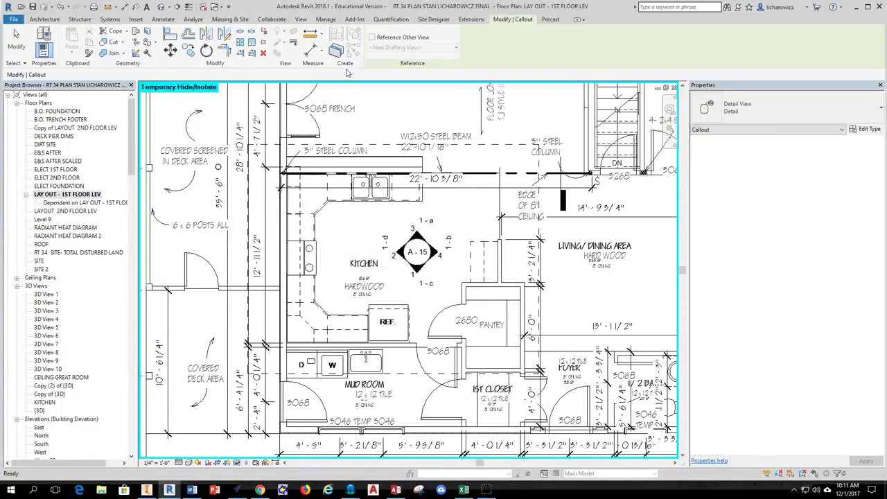
left_click(270, 149)
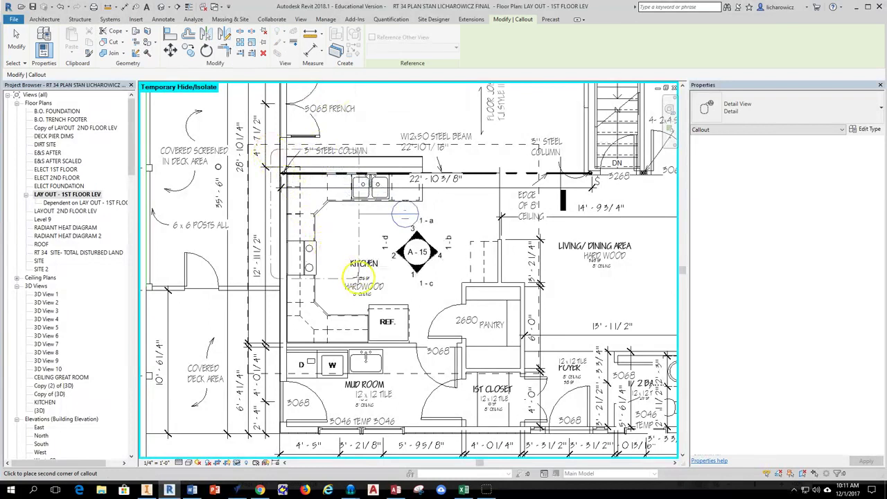
left_click(532, 359)
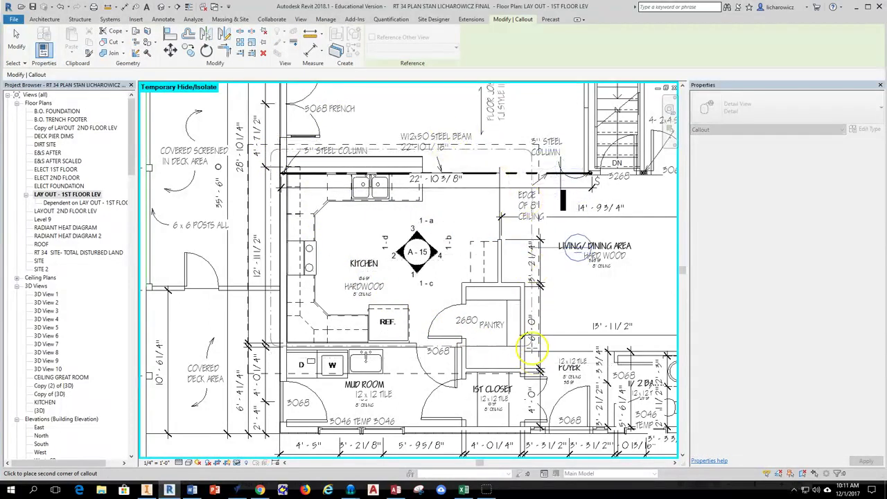
key("Escape")
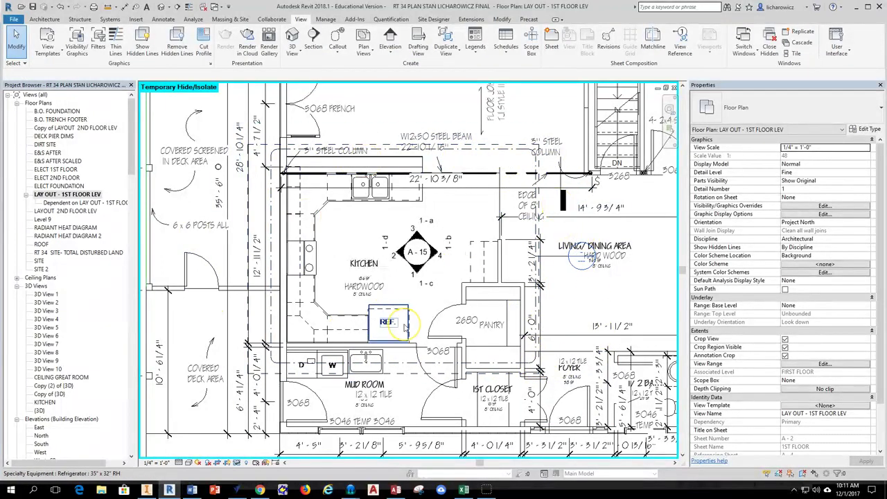
- Select the new kitchen callout and open its detail view from the callout head
left_click(563, 261)
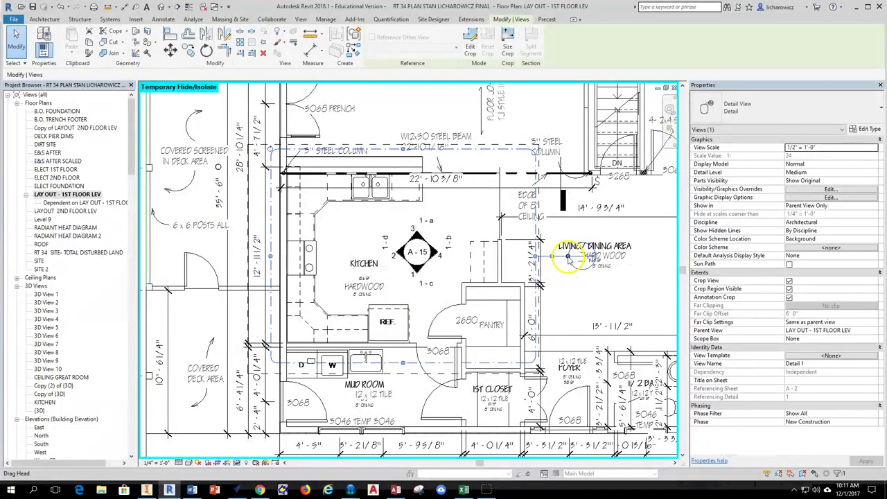
left_click(575, 289)
double_click(579, 294)
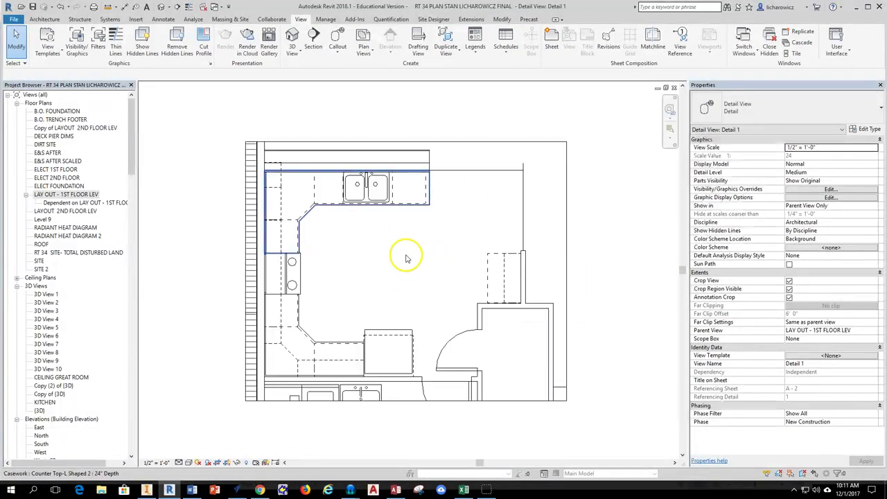
scroll(380, 261, "up", 2)
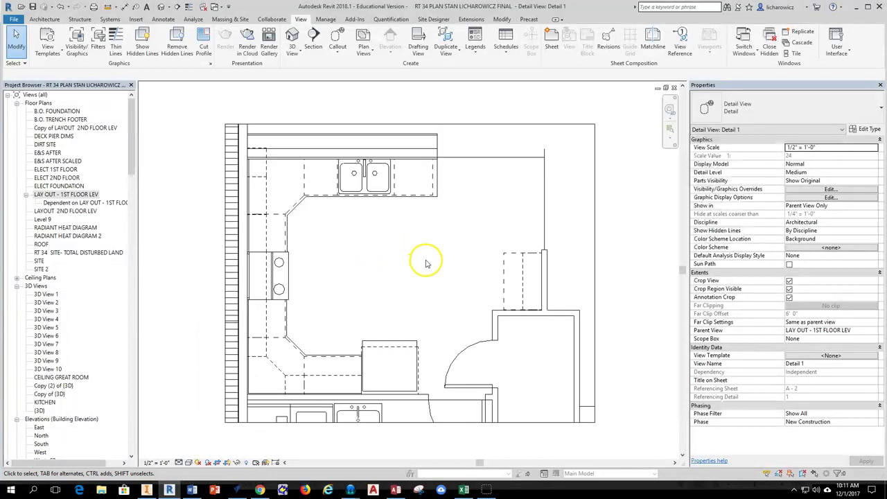
scroll(242, 154, "down", 2)
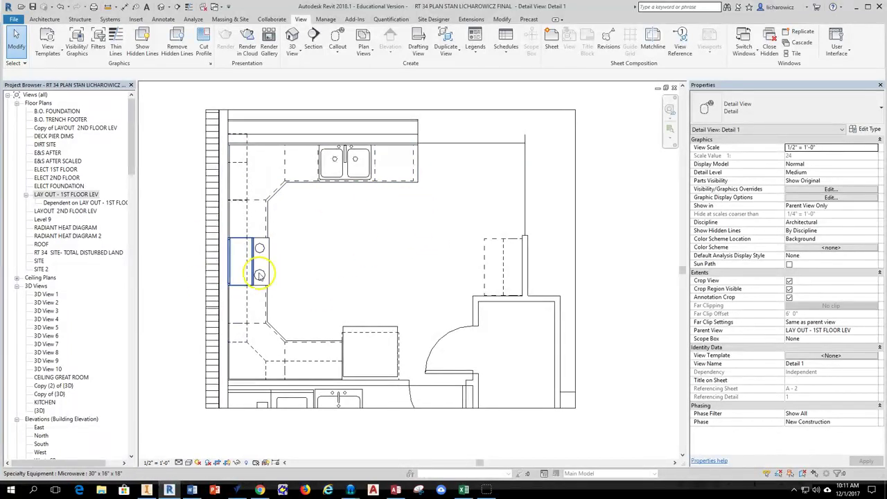
- Rename the detail view Detail 1 as CAB KITCH CALLOUT
left_click_drag(135, 166, 130, 239)
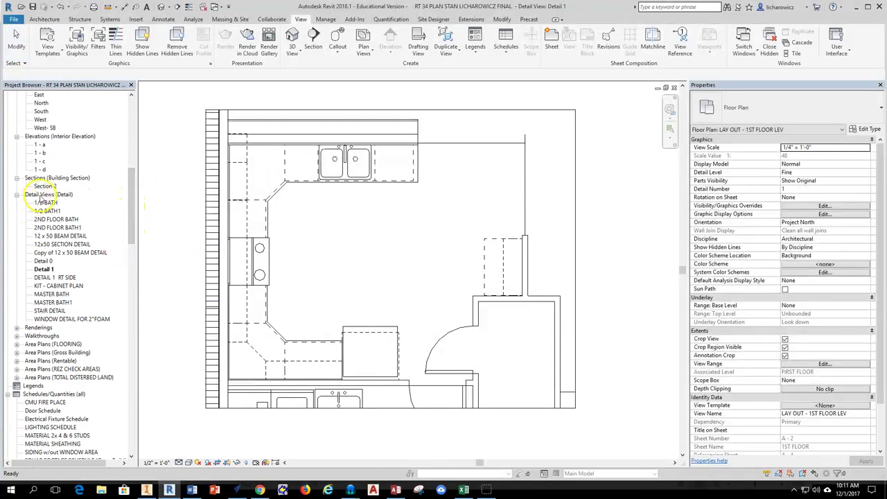
left_click(44, 268)
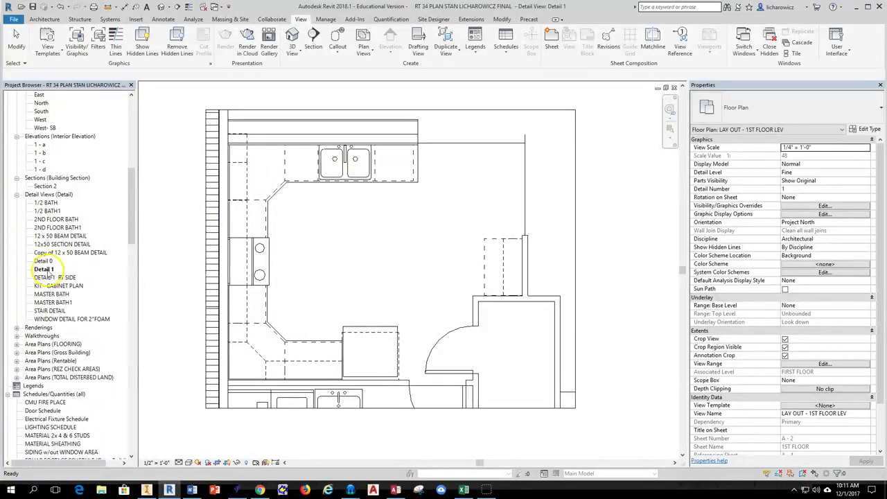
left_click(43, 269)
right_click(44, 269)
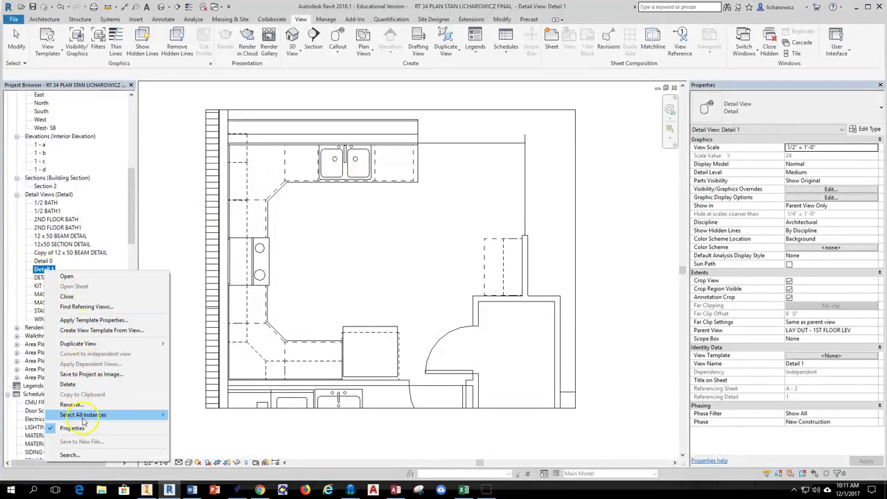
left_click(69, 396)
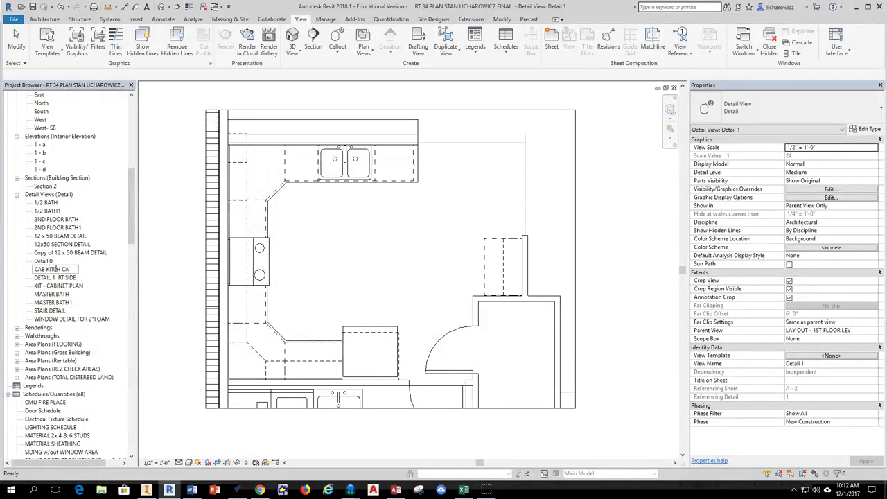
type("CAB KITCH CALLOUT")
left_click(312, 254)
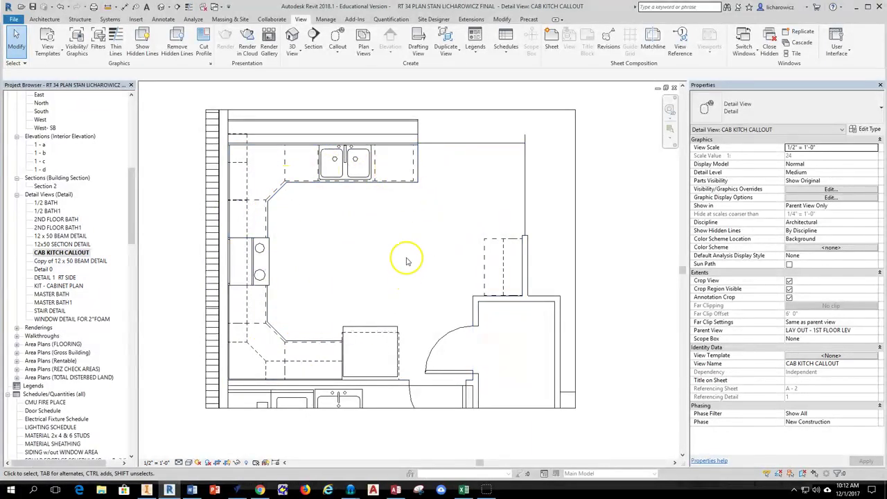
- Tag the end single-door base cabinet and the double-door sink base by category, using horizontal tags with attached leaders
left_click(169, 21)
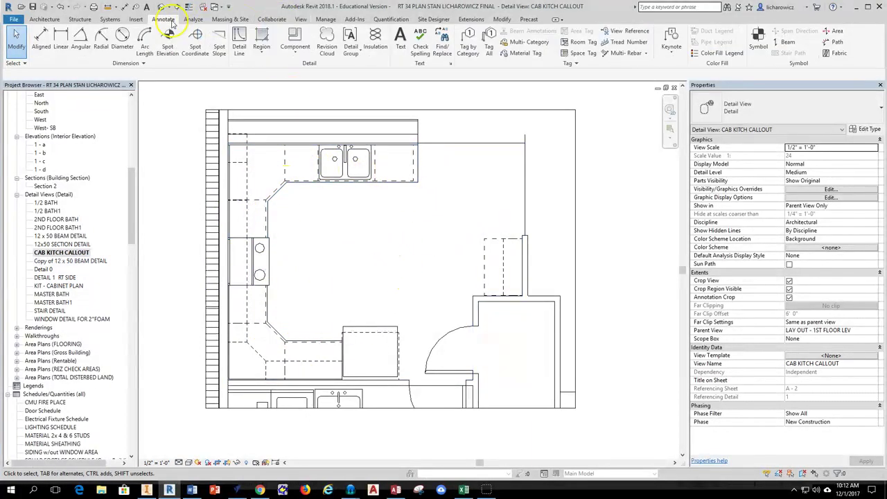
left_click(475, 46)
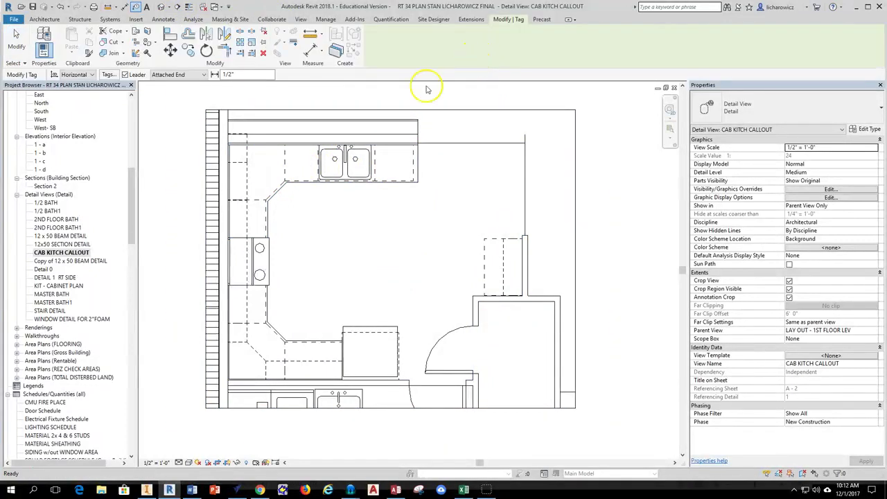
scroll(402, 182, "up", 4)
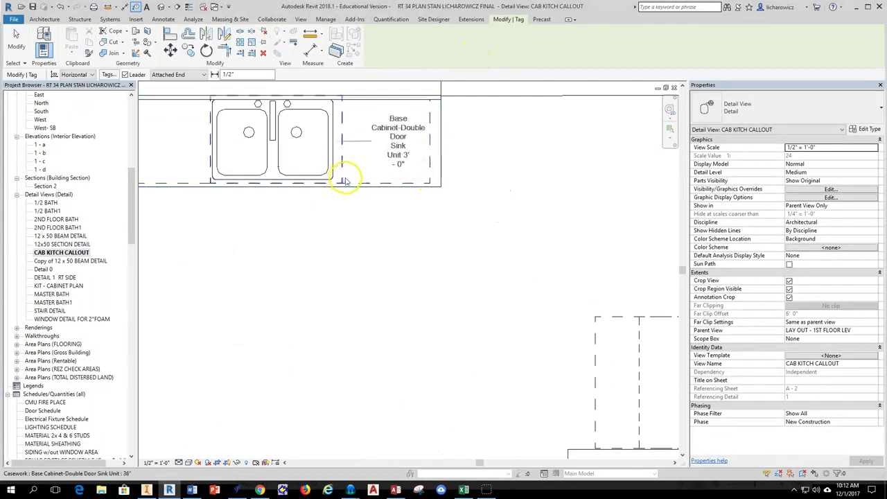
scroll(346, 181, "up", 6)
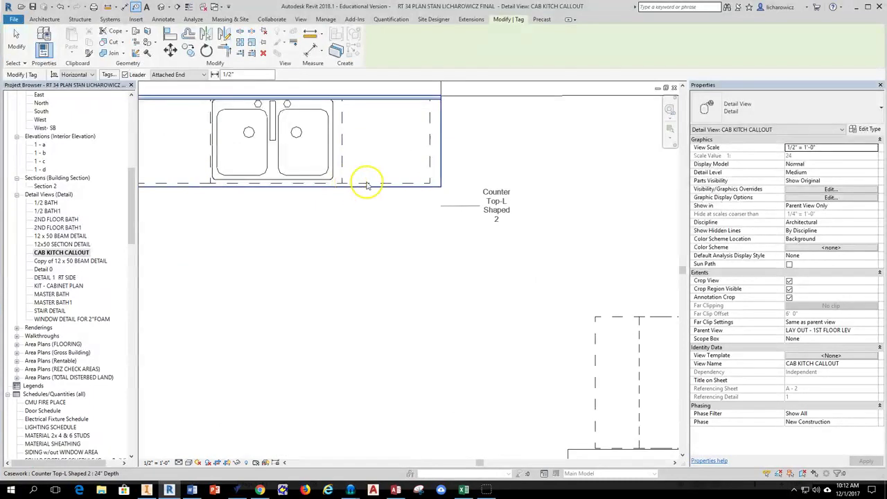
middle_click_drag(432, 187, 420, 304)
left_click(424, 151)
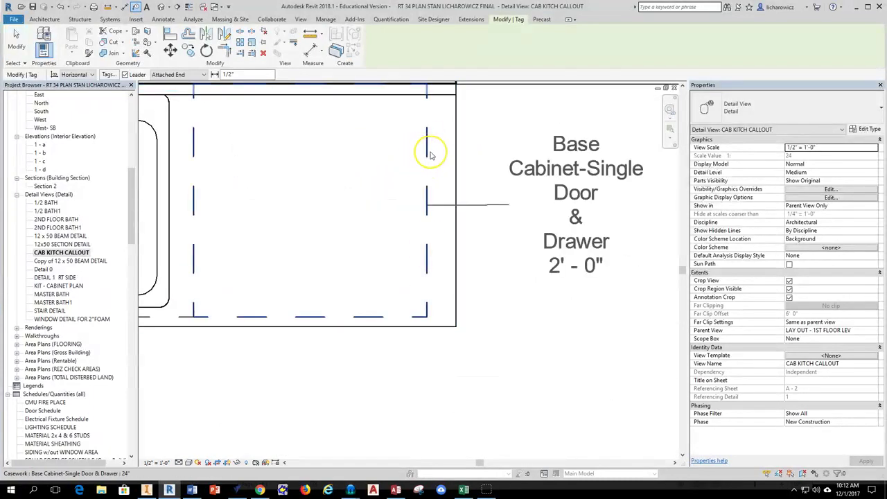
scroll(424, 151, "down", 2)
scroll(354, 208, "down", 1)
left_click(261, 239)
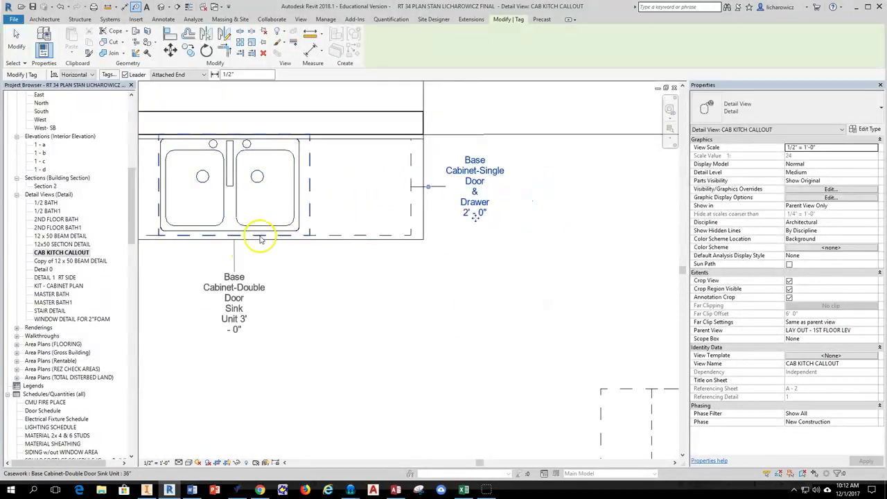
middle_click_drag(340, 300, 455, 286)
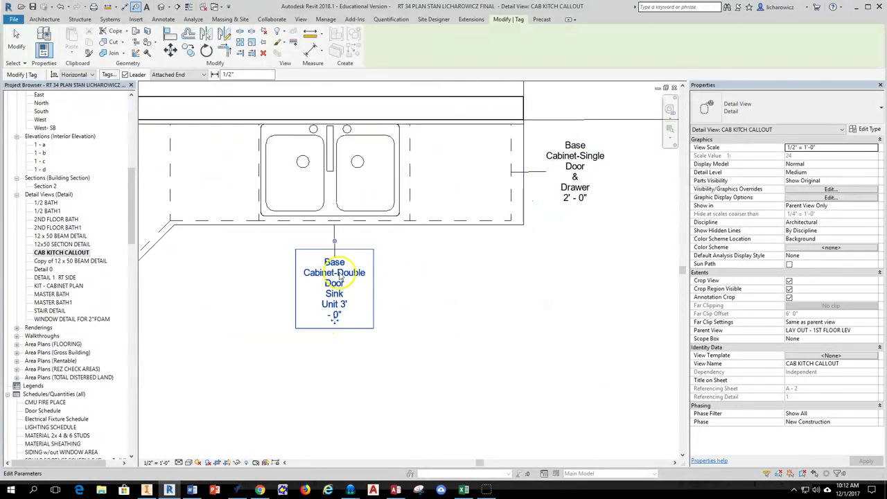
- Try to tag untagged casework among the selected objects with Casework Tag : Boxed, horizontal and without leaders
left_click(165, 20)
left_click(491, 47)
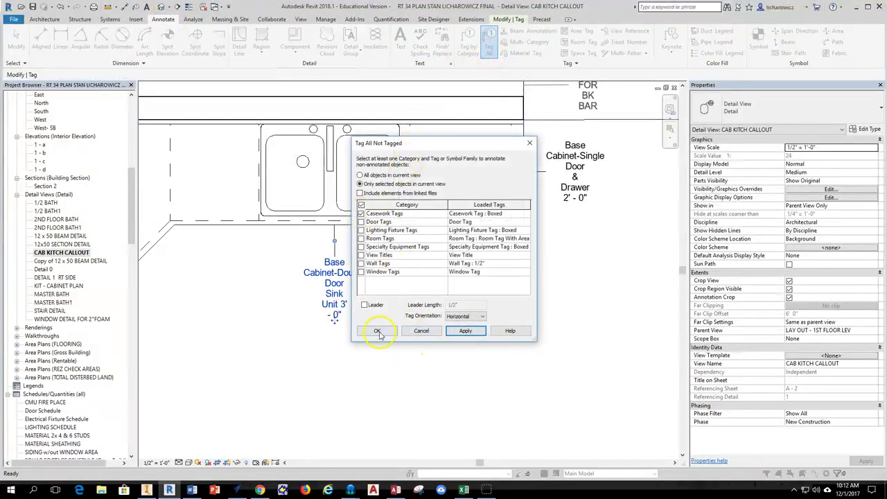
left_click(377, 331)
scroll(405, 337, "down", 5)
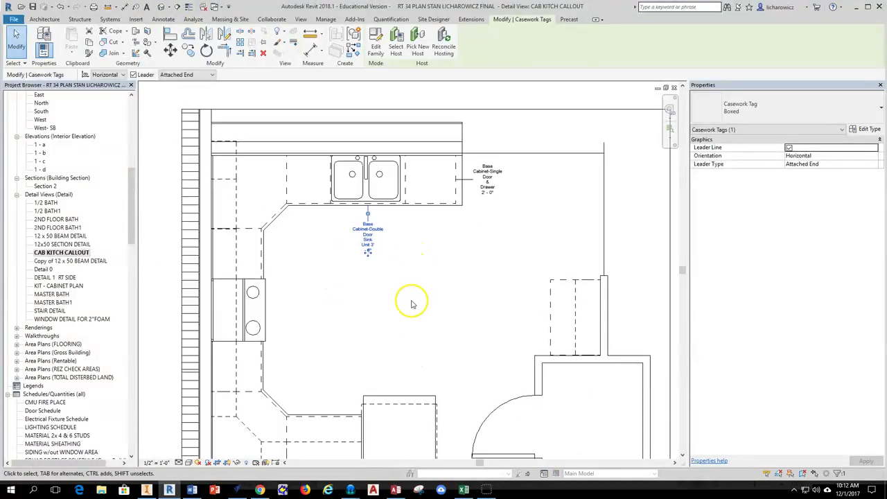
- Tag all untagged casework in the current view with Casework Tag : Boxed, horizontal and without leaders
left_click(403, 311)
scroll(403, 311, "up", 1)
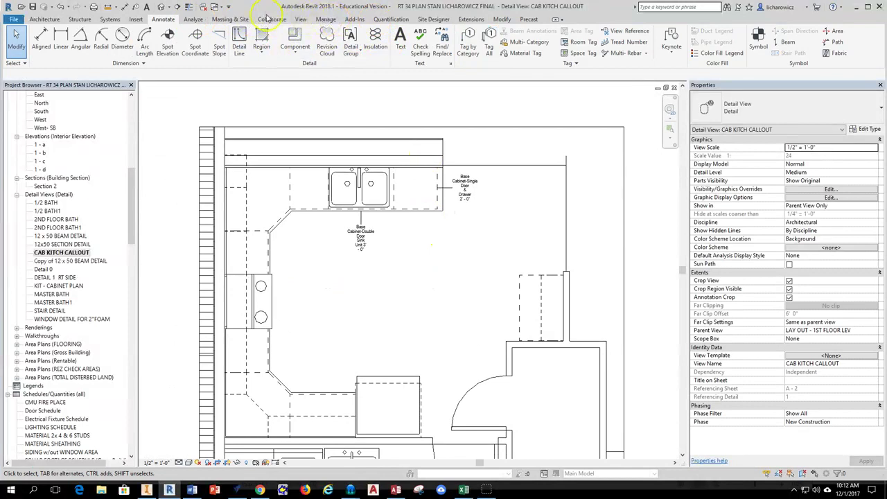
left_click(488, 50)
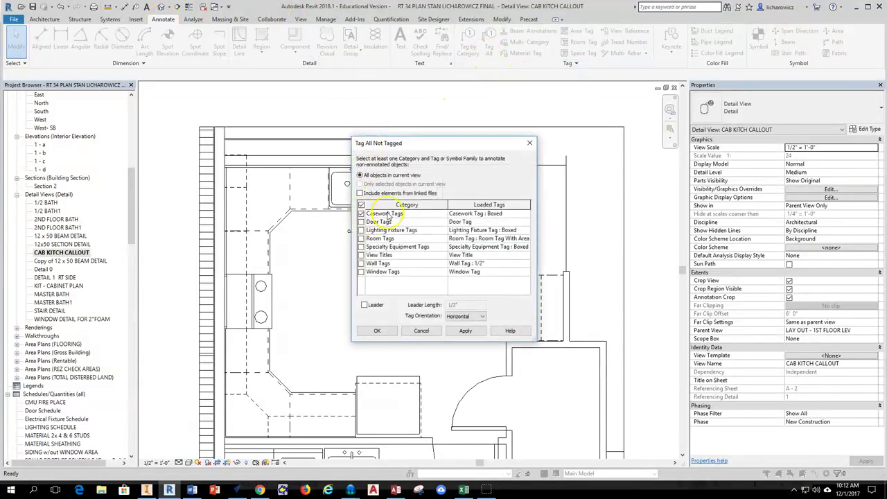
left_click(361, 214)
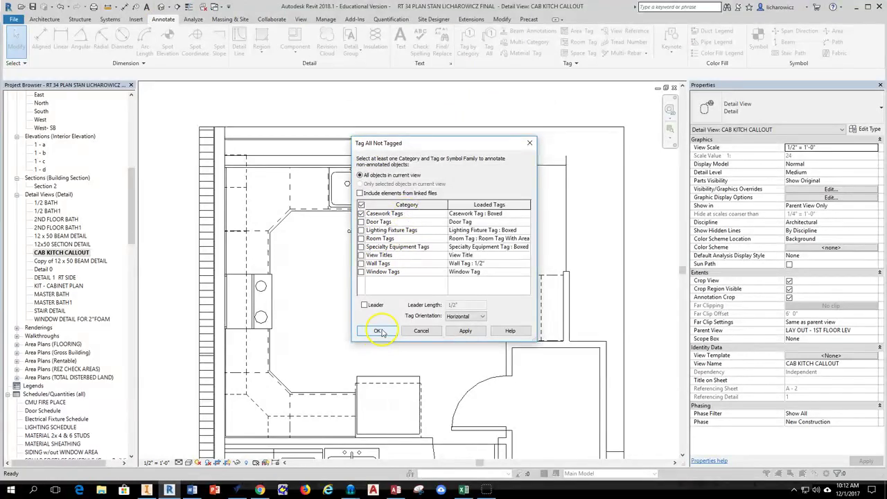
left_click(380, 330)
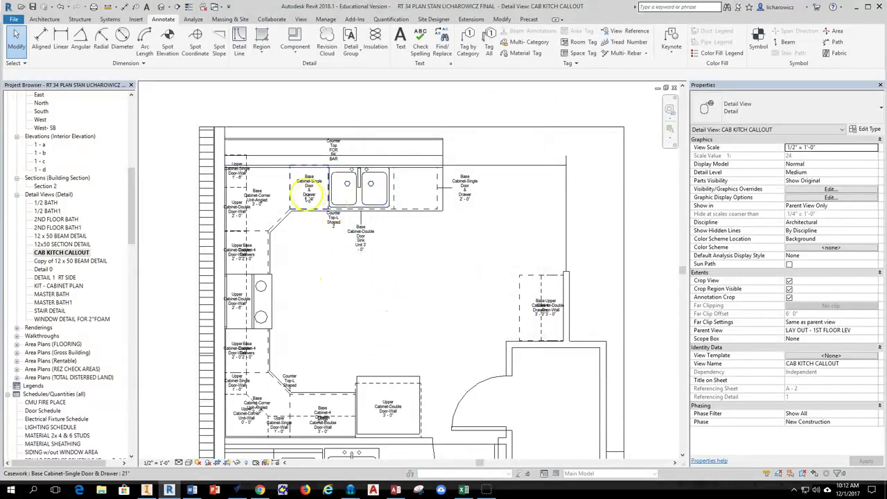
- Move the 3' - 0" four-drawer base cabinet's tag beside the refrigerator into the open floor area and turn on its leader line
scroll(316, 190, "up", 2)
scroll(316, 199, "up", 3)
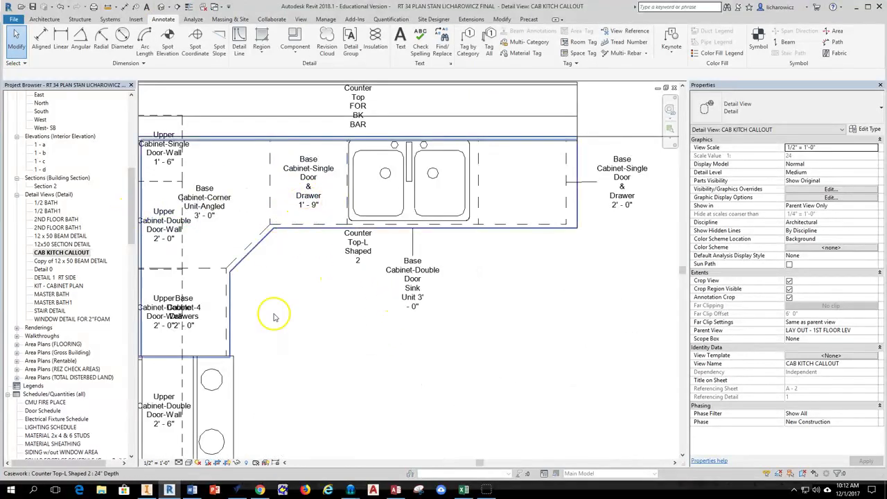
scroll(350, 336, "down", 3)
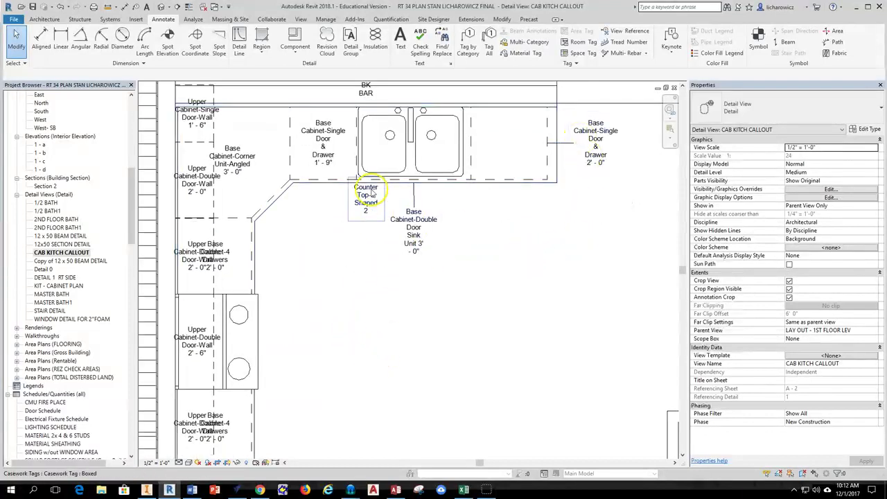
scroll(451, 330, "up", 2)
scroll(346, 367, "down", 2)
scroll(323, 406, "up", 3)
scroll(303, 402, "up", 3)
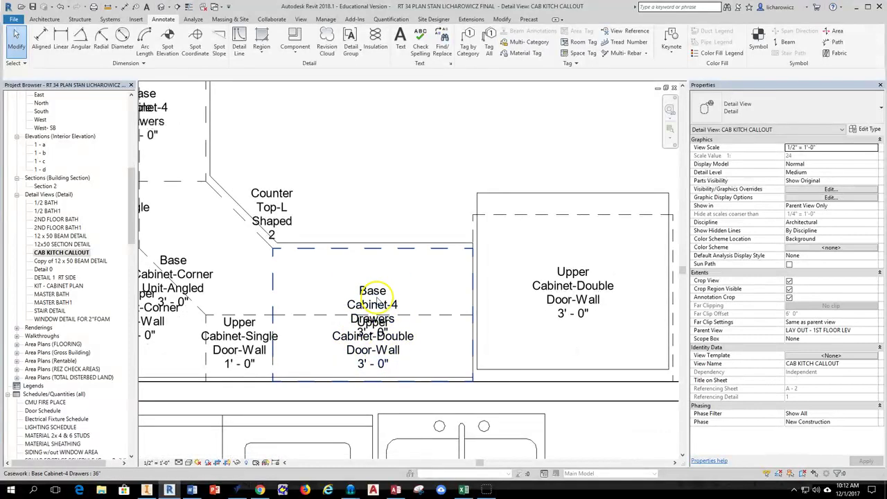
left_click(380, 306)
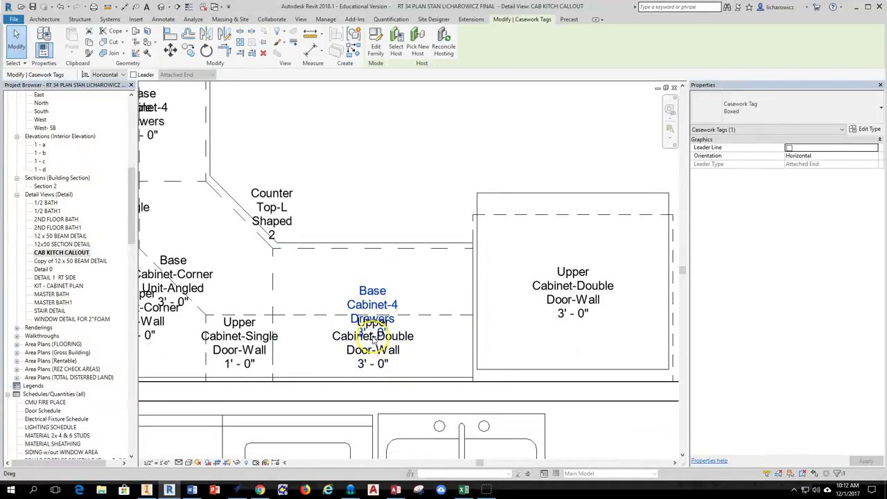
left_click_drag(379, 220, 379, 220)
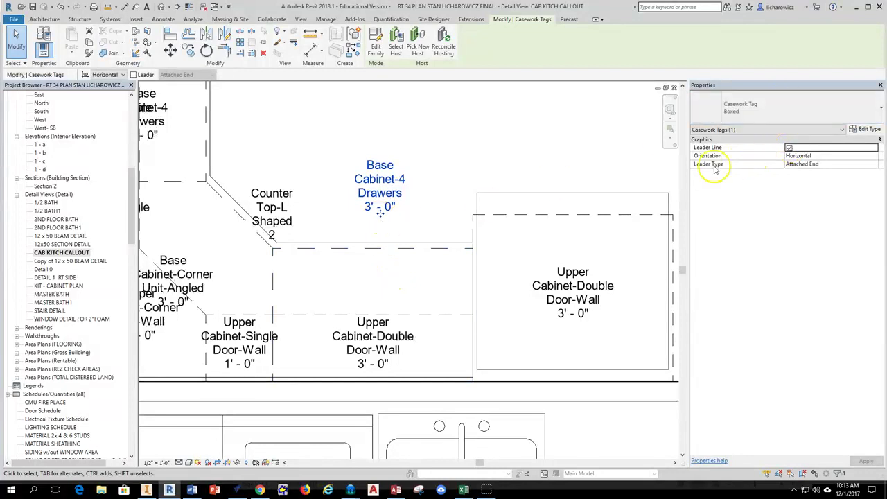
left_click(372, 348)
- Move the angled corner base unit's tag near the refrigerator run off the cabinets into the open floor area and turn on its leader line
scroll(397, 367, "down", 2)
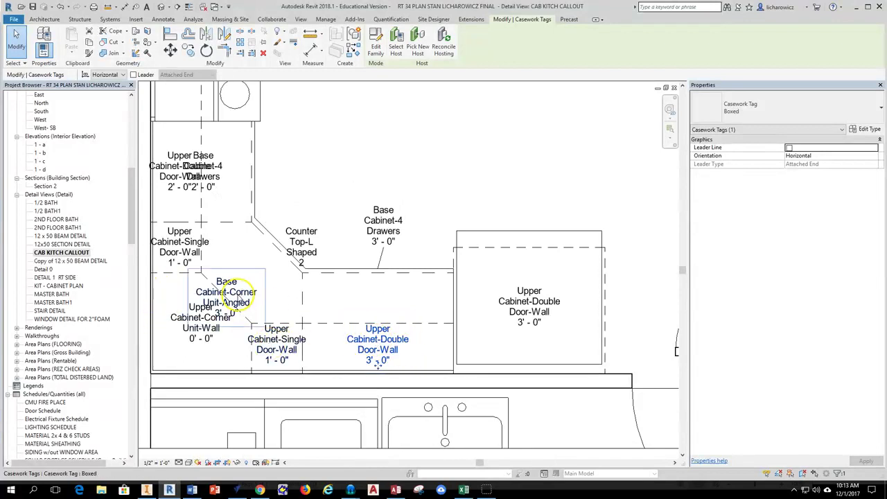
left_click(233, 312)
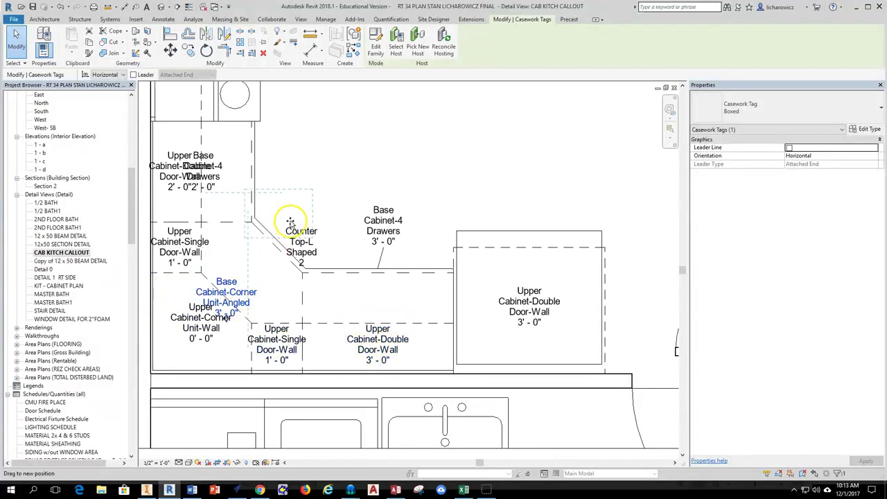
left_click_drag(311, 207, 316, 201)
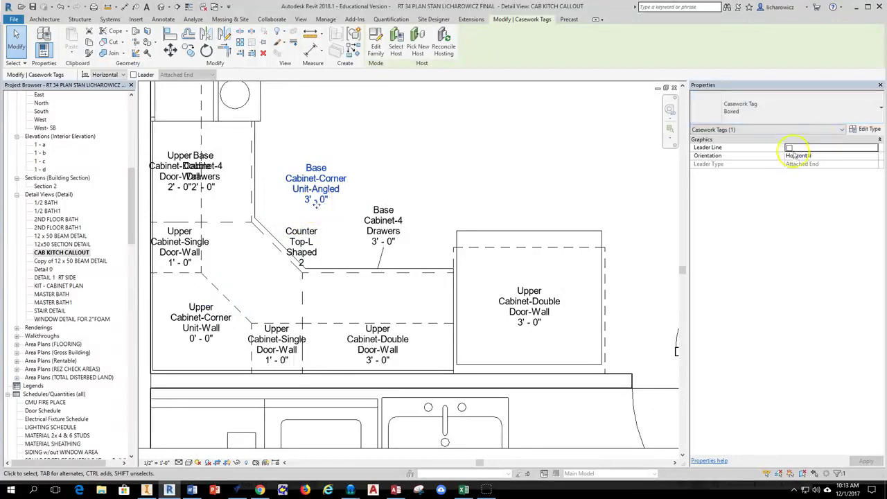
left_click(789, 148)
left_click(499, 184)
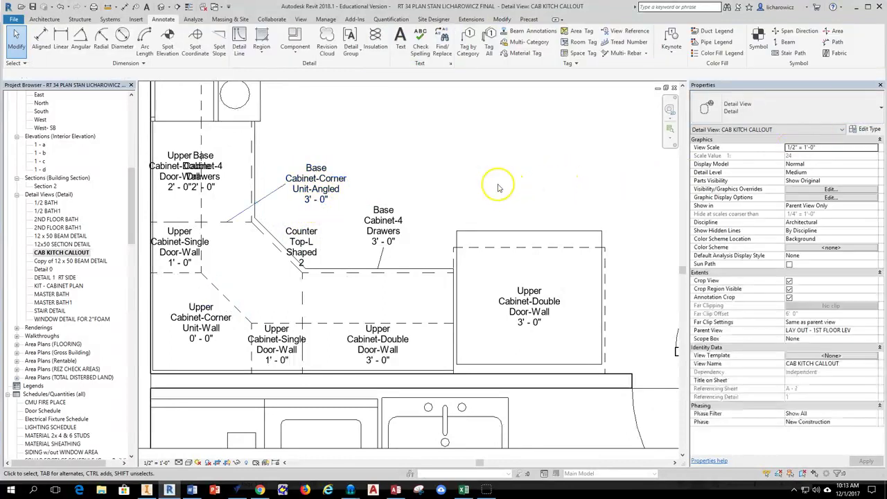
- Switch to Chrome and examine the cabinet plan and interior elevations in KITCHEN DRAWINGS EXAMPLE.pdf
scroll(478, 184, "down", 1)
scroll(425, 348, "down", 2)
scroll(329, 273, "down", 1)
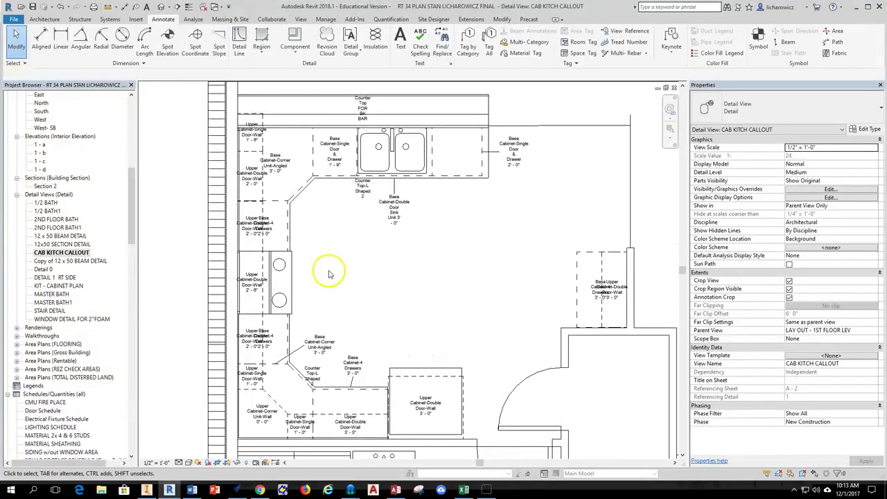
scroll(369, 277, "down", 1)
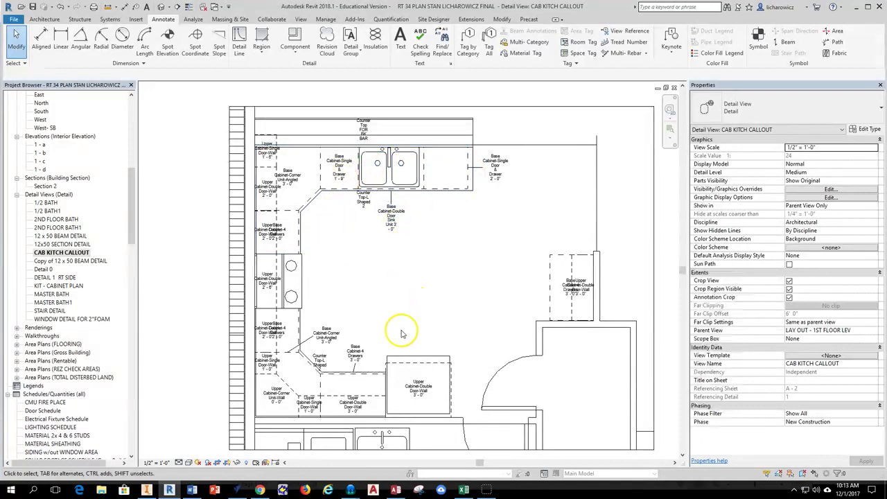
mouse_move(260, 490)
left_click(257, 450)
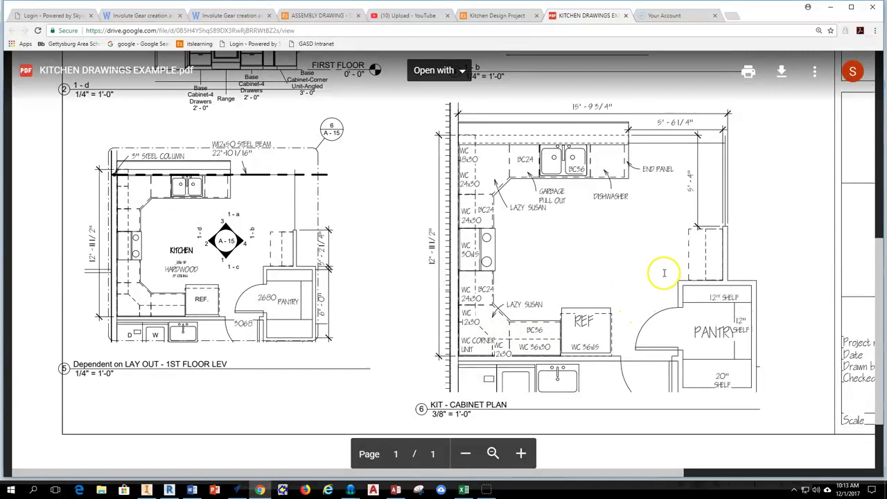
scroll(582, 270, "up", 1)
scroll(571, 267, "down", 1)
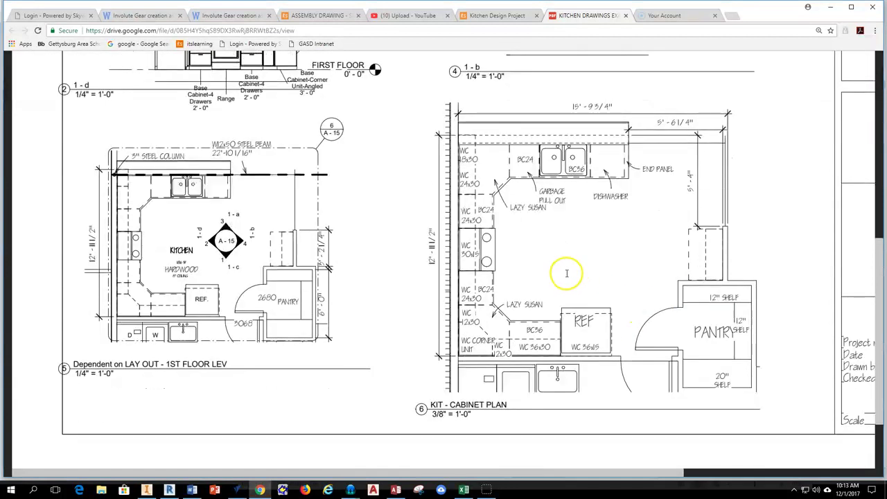
scroll(287, 293, "up", 5)
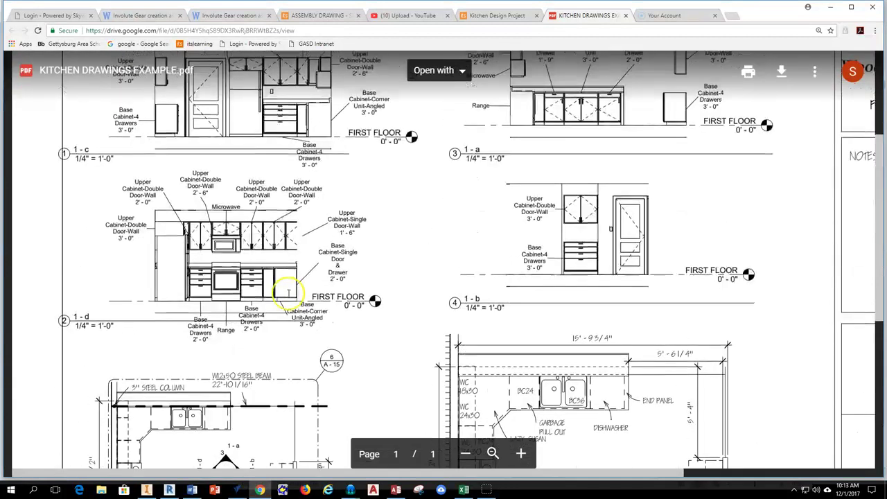
scroll(288, 293, "down", 2)
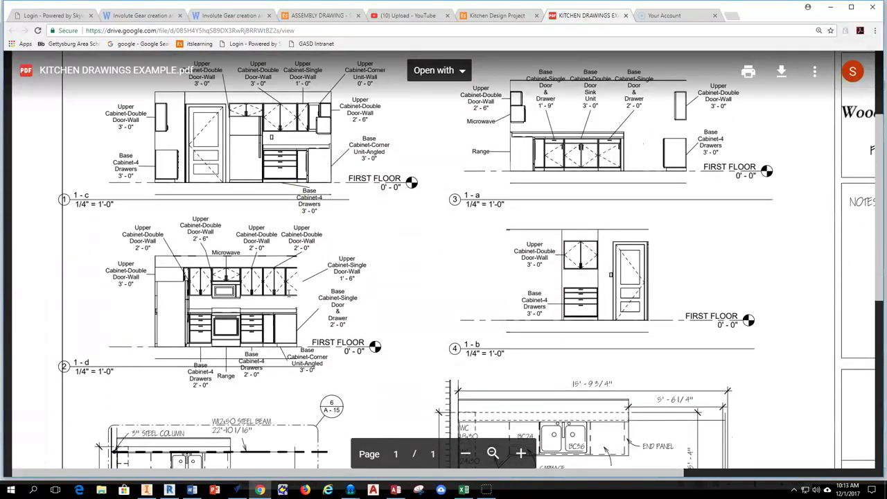
scroll(523, 163, "down", 1)
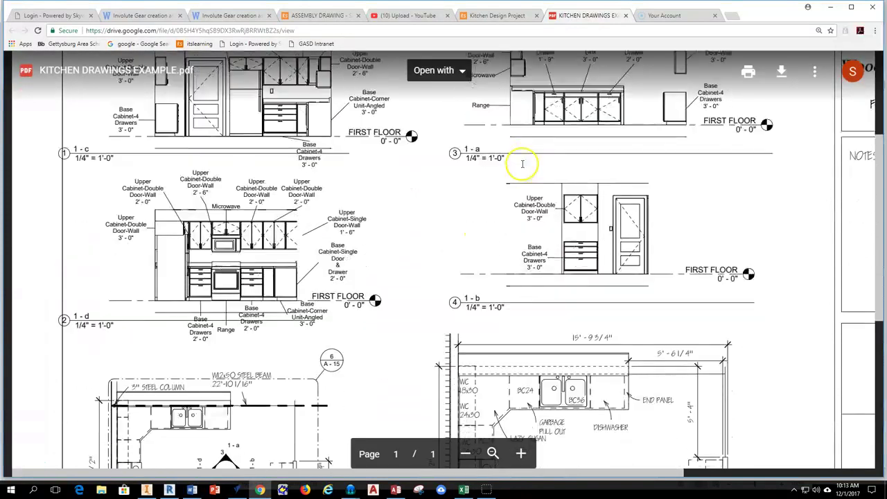
scroll(520, 164, "down", 2)
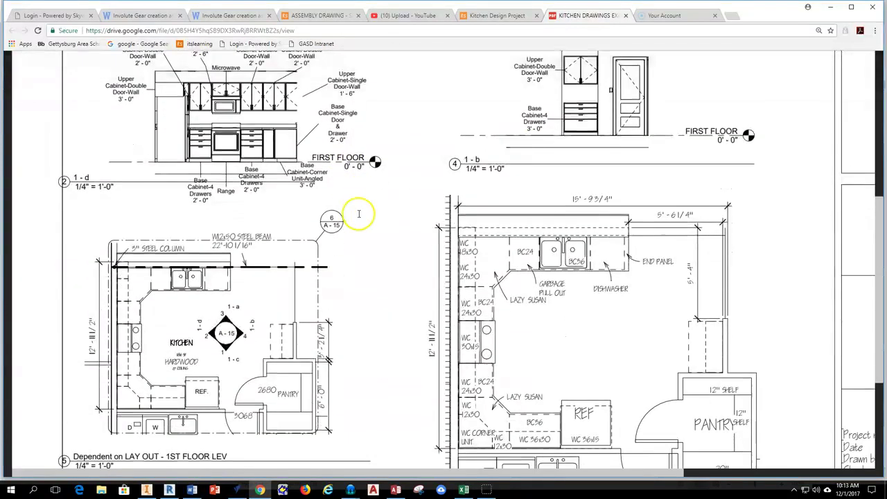